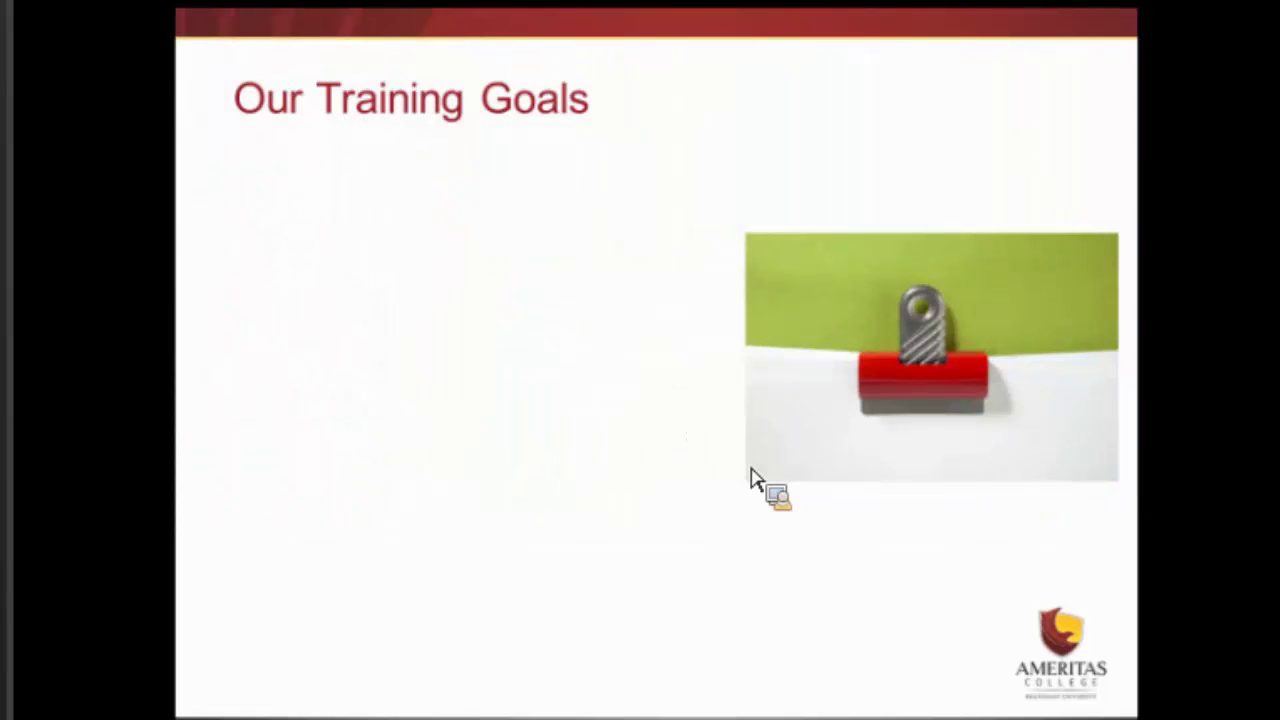
- Reveal the first training-goal bullet on the PowerPoint slide
{"action": "left_click", "coordinate": [752, 478]}
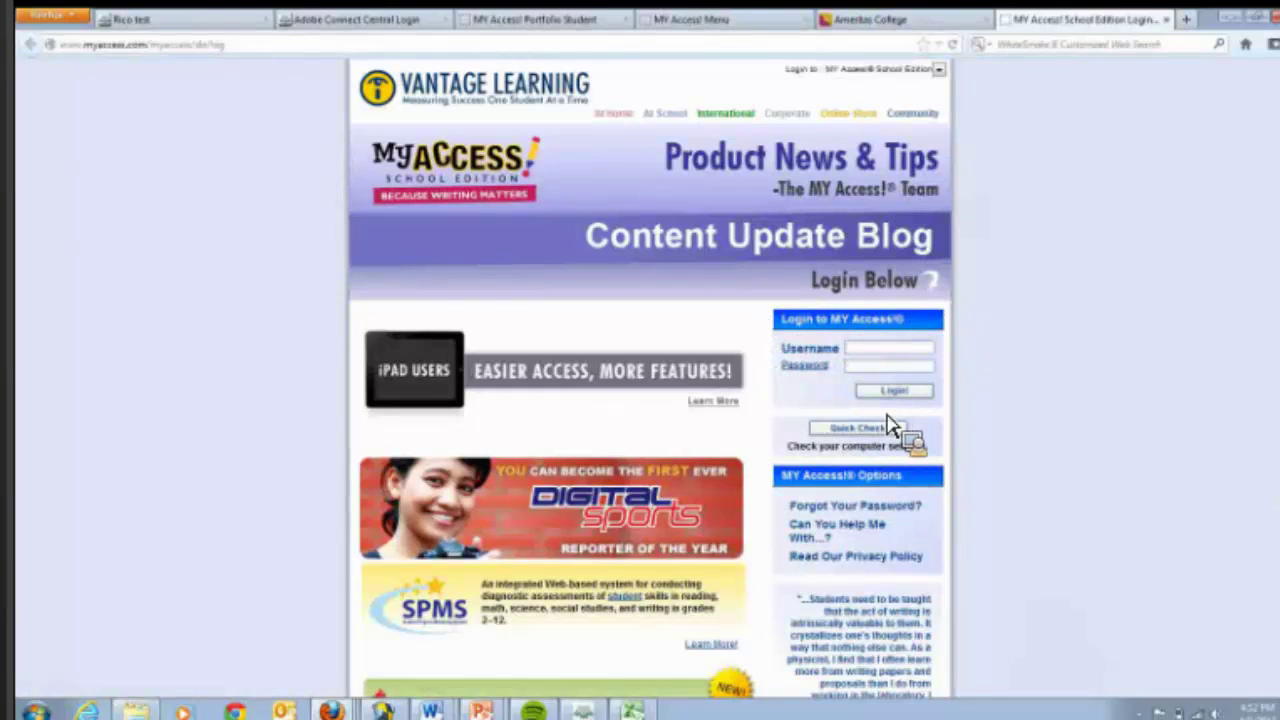
- Fill in the autocompleted saved username and the account password on the MY Access! login page
{"action": "left_click", "coordinate": [909, 350]}
{"action": "type", "text": "test"}
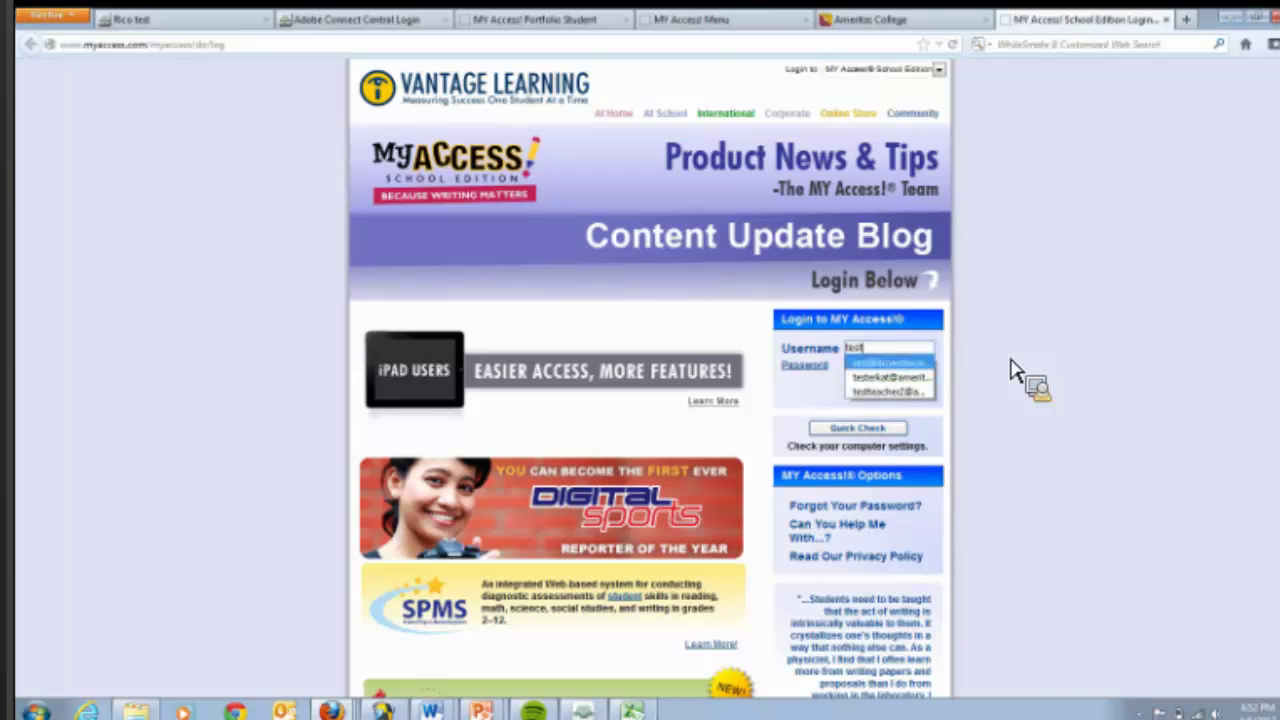
{"action": "key", "text": "Return"}
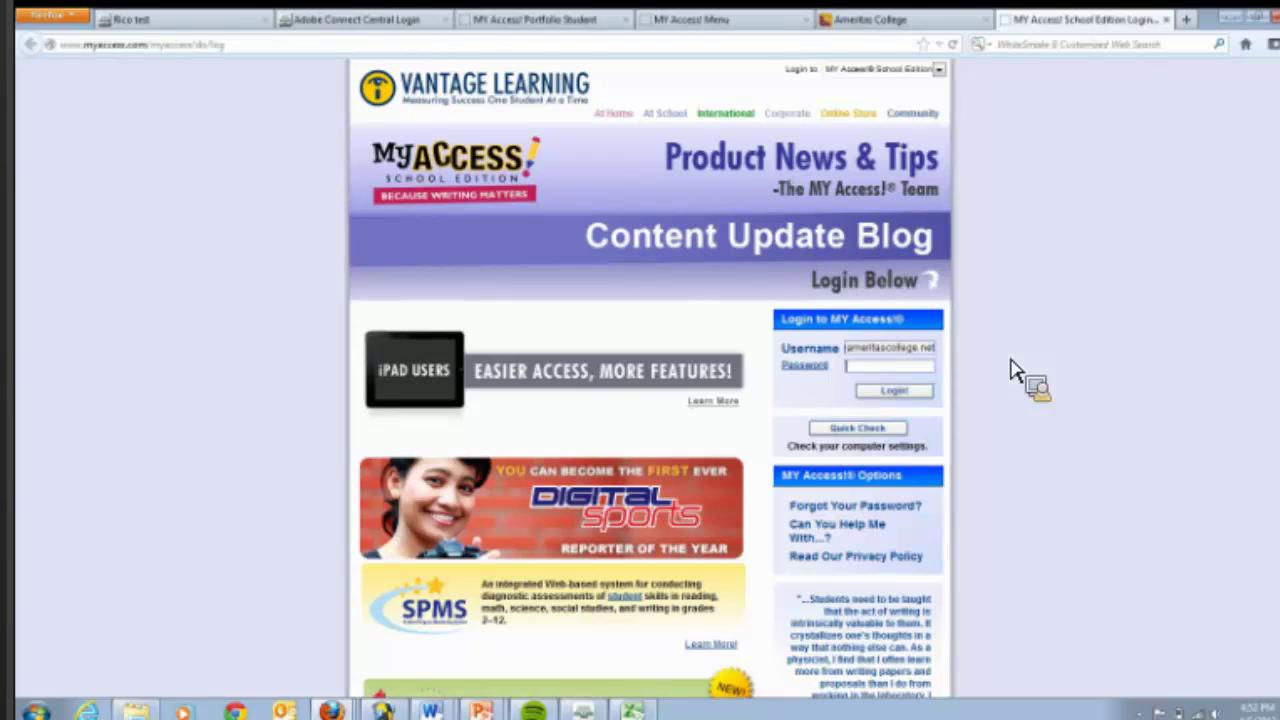
{"action": "type", "text": "********"}
- Log in and confirm the teacher's account details are correct
{"action": "left_click", "coordinate": [893, 391]}
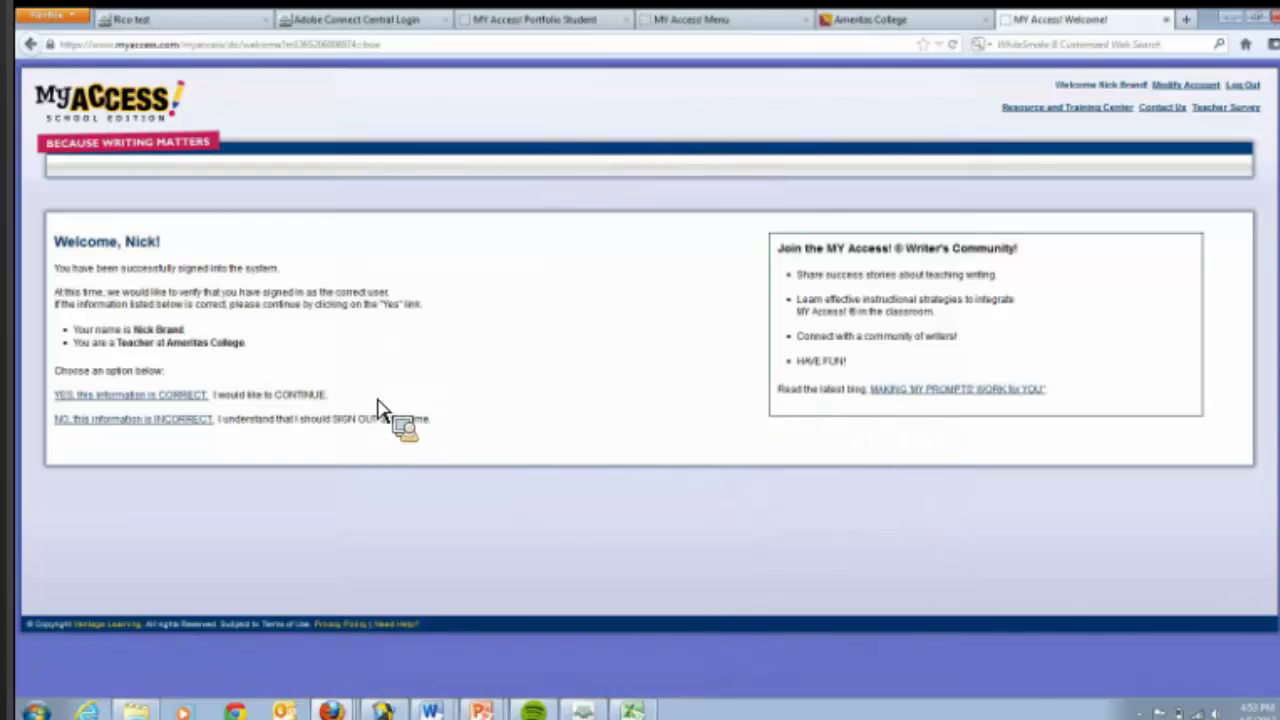
{"action": "left_click", "coordinate": [141, 394]}
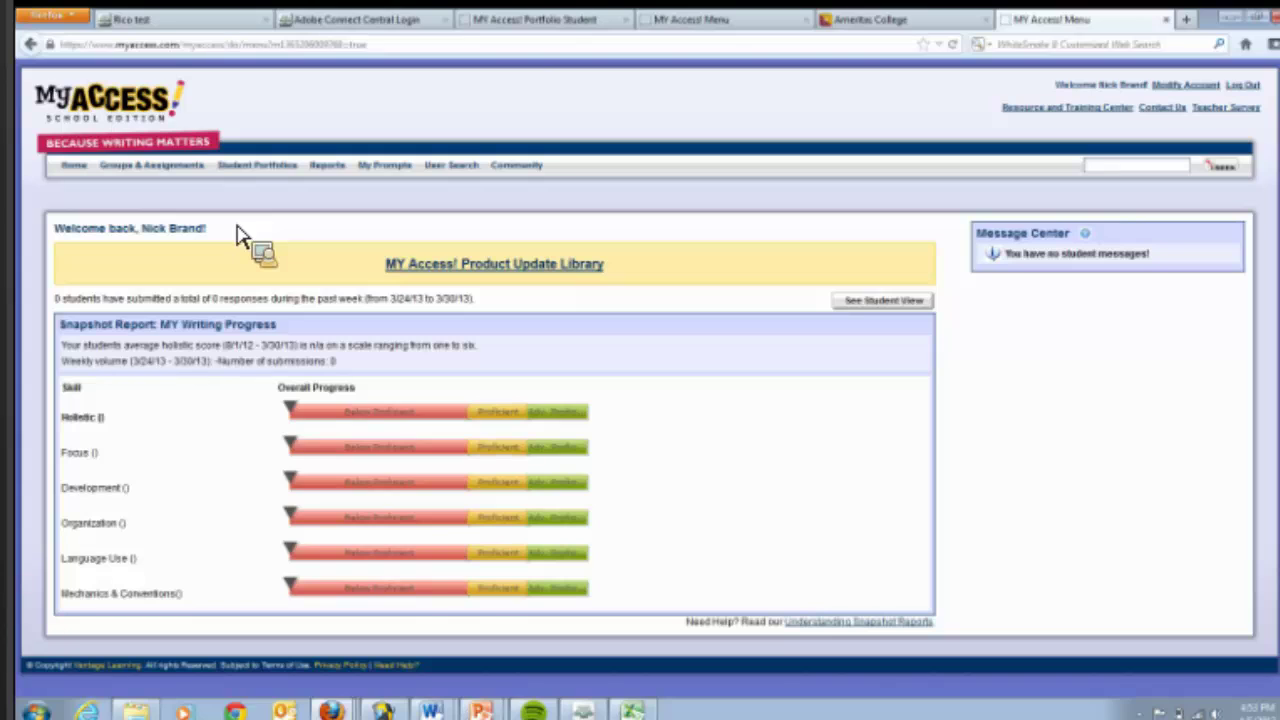
- Open the Assignments tab for group 201320_LBSU-100_S1_TESTCRN1 from Groups & Assignments
{"action": "left_click", "coordinate": [154, 170]}
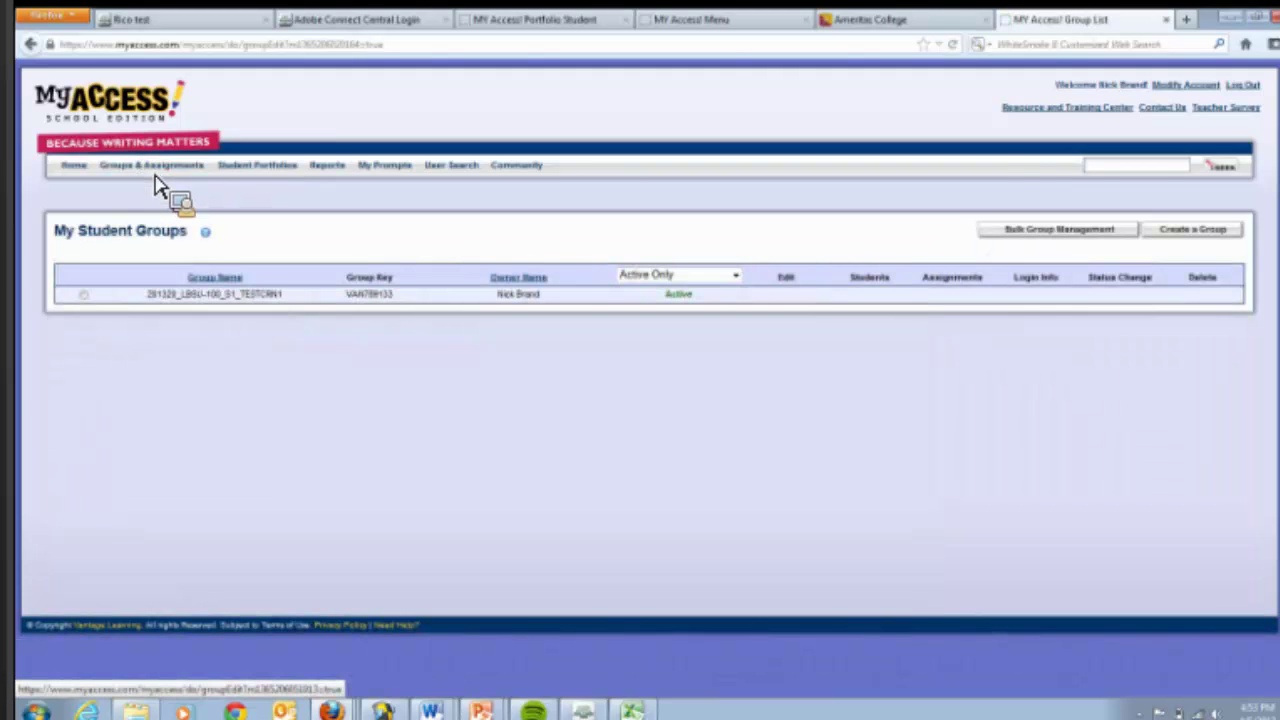
{"action": "left_click", "coordinate": [84, 295]}
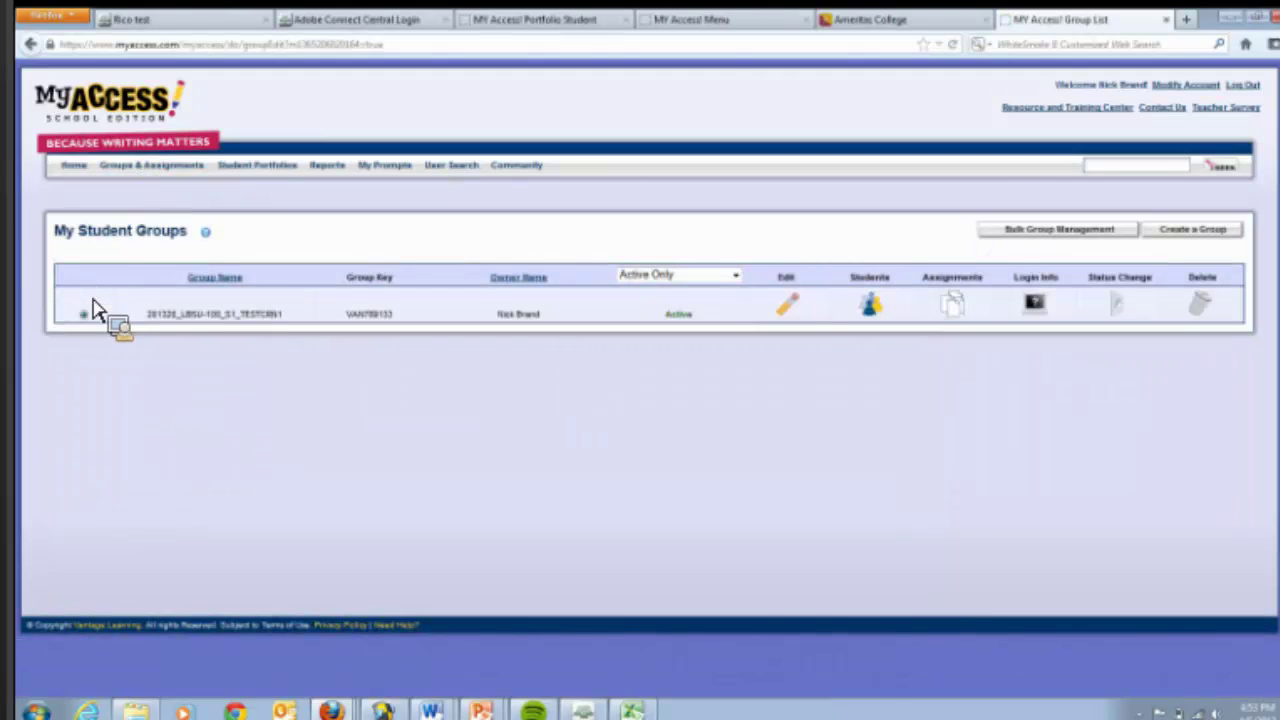
{"action": "left_click", "coordinate": [966, 318]}
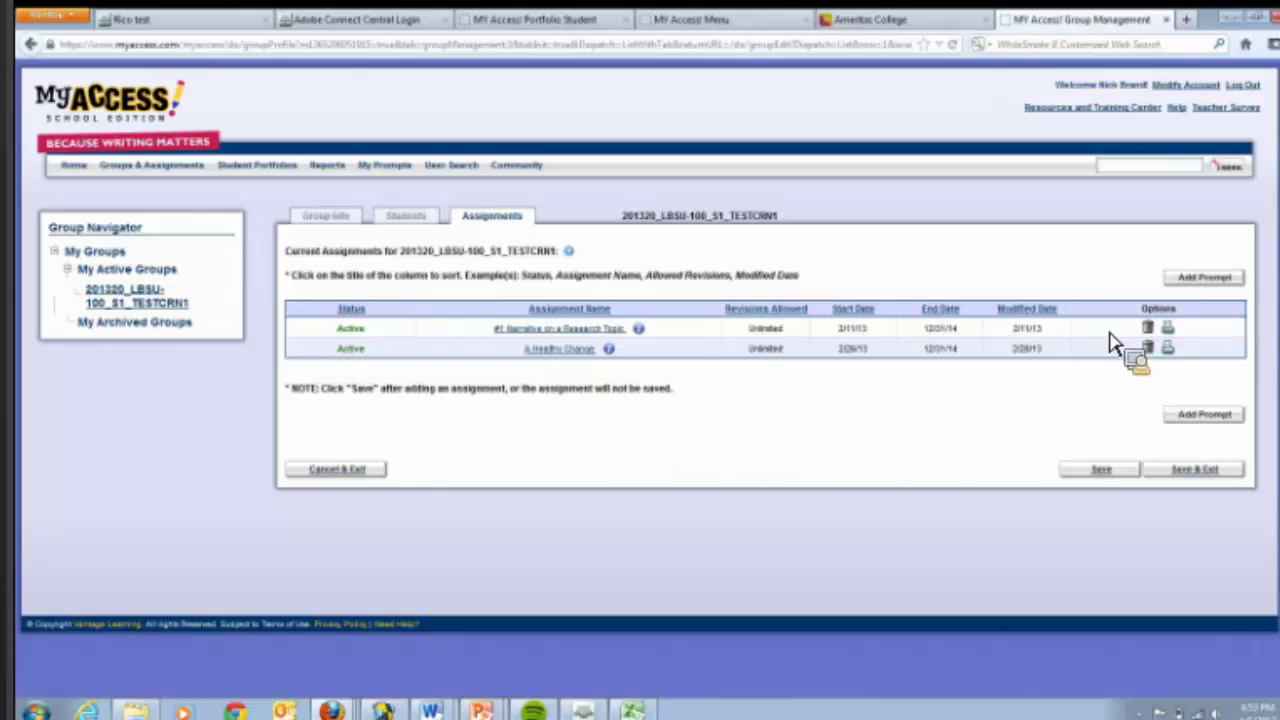
{"action": "left_click", "coordinate": [1174, 334]}
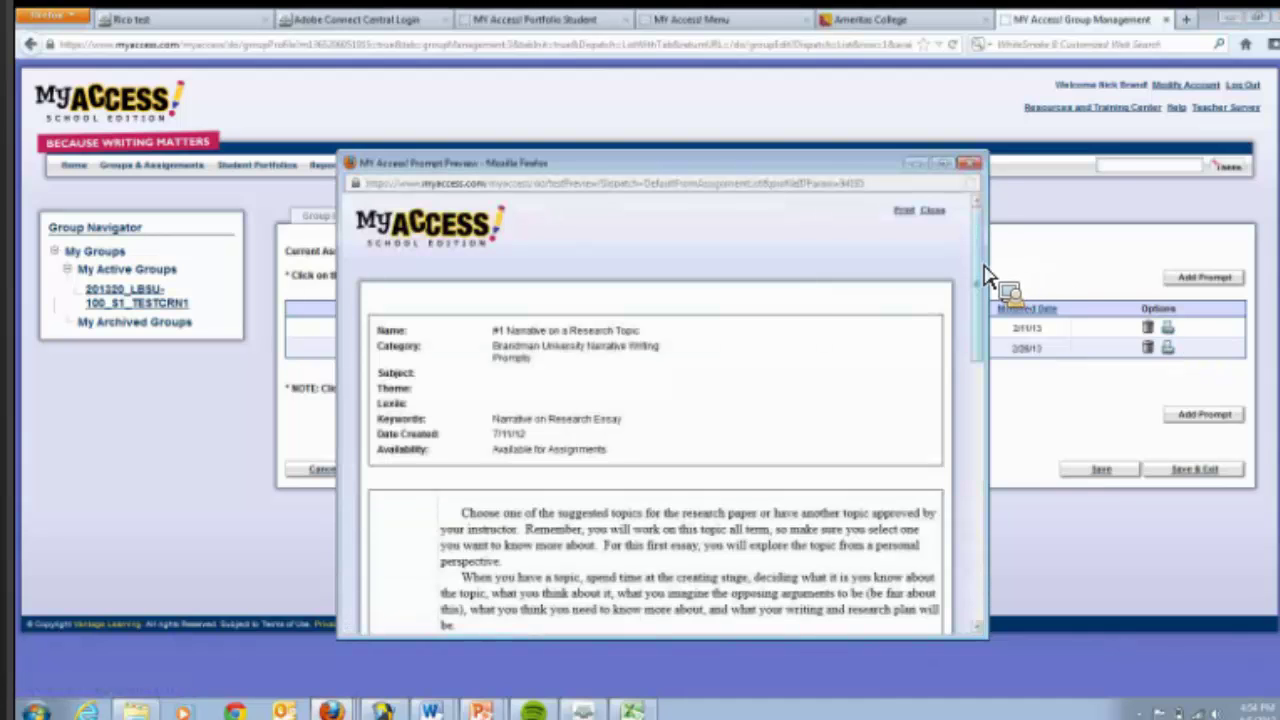
{"action": "left_click_drag", "start_coordinate": [985, 275], "coordinate": [980, 214]}
{"action": "left_click", "coordinate": [968, 162]}
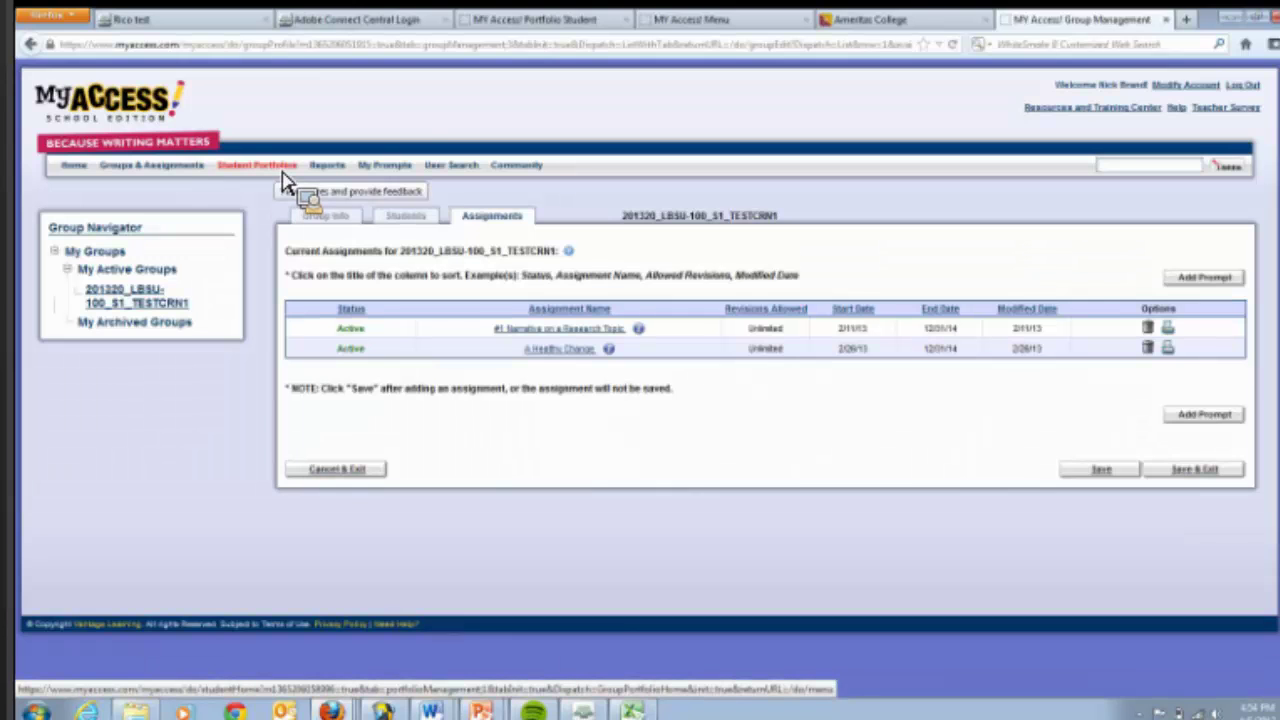
- Search Student Portfolios for group 201320_LBSU-100_S1_TESTCRN1 with the date range set to All Dates
{"action": "left_click", "coordinate": [283, 176]}
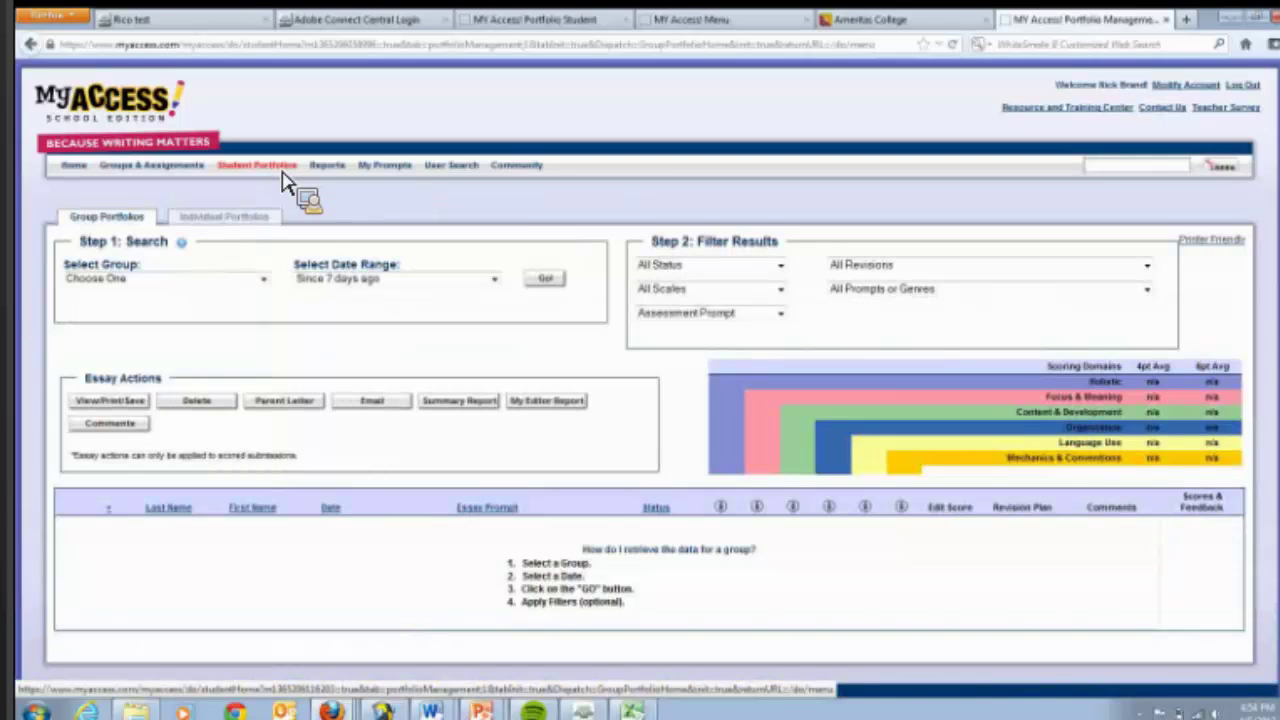
{"action": "left_click", "coordinate": [266, 282]}
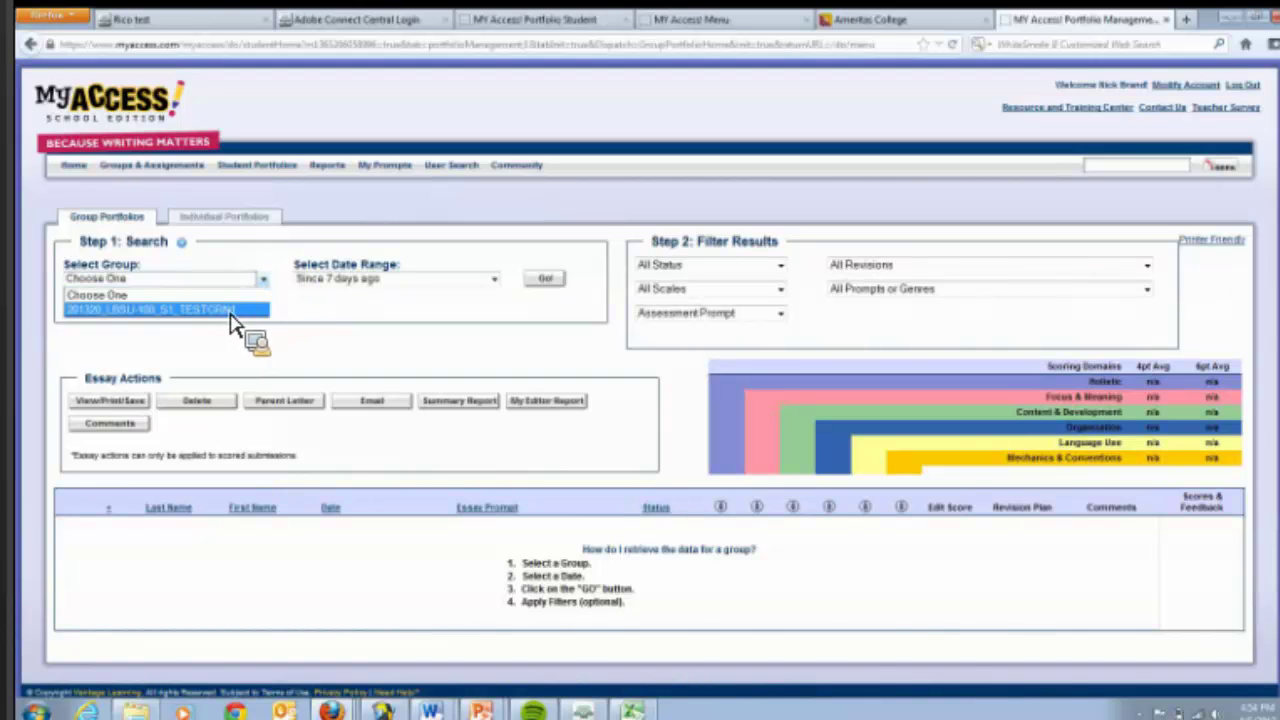
{"action": "left_click", "coordinate": [231, 314]}
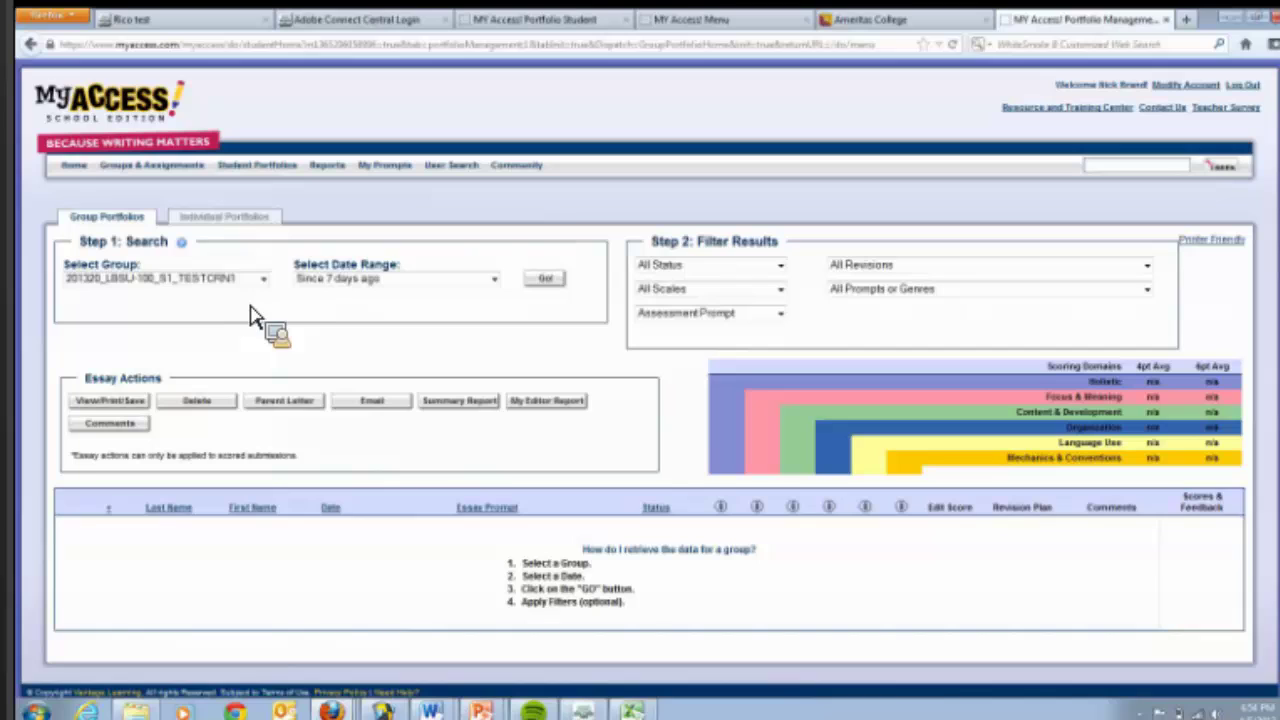
{"action": "left_click", "coordinate": [500, 283]}
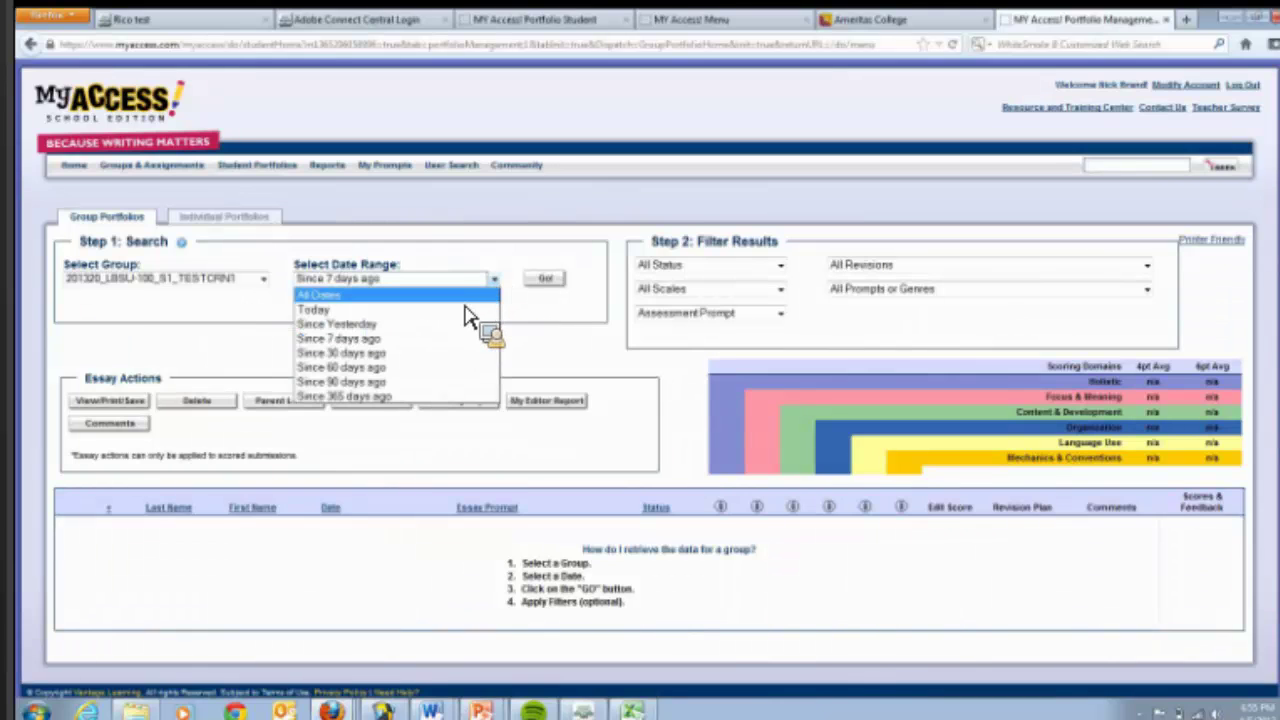
{"action": "left_click", "coordinate": [466, 300]}
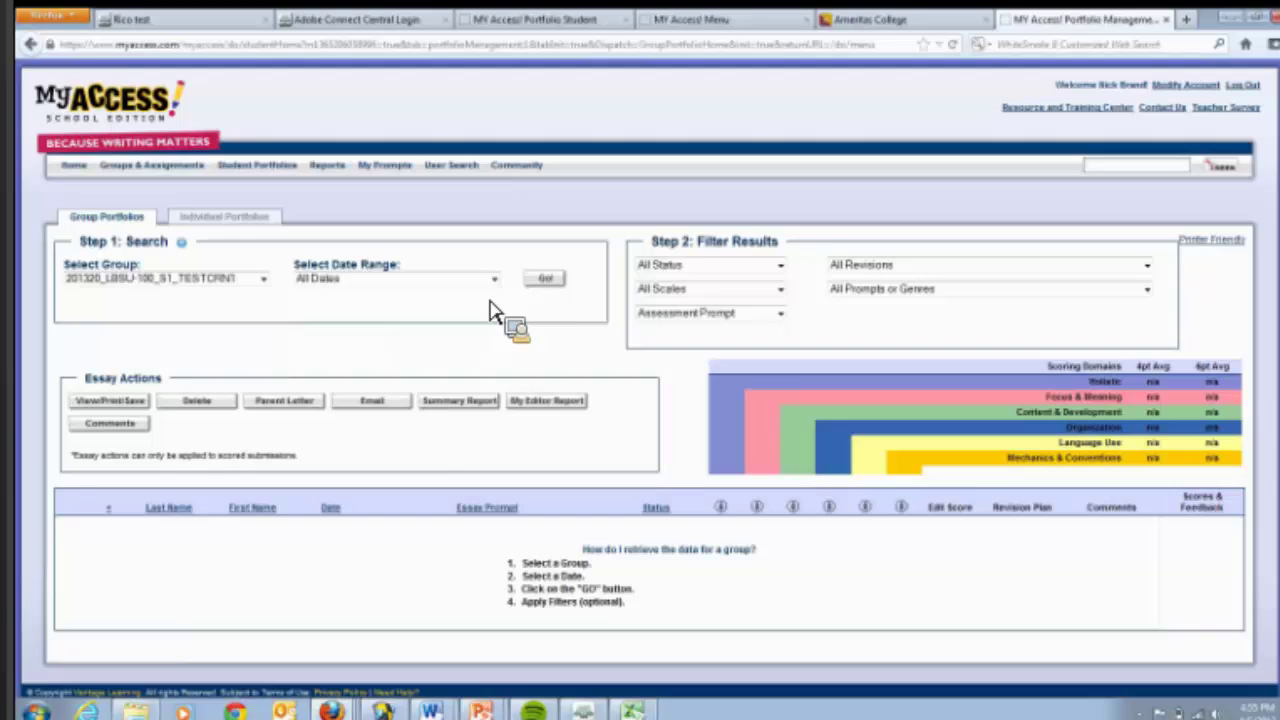
{"action": "left_click", "coordinate": [550, 280]}
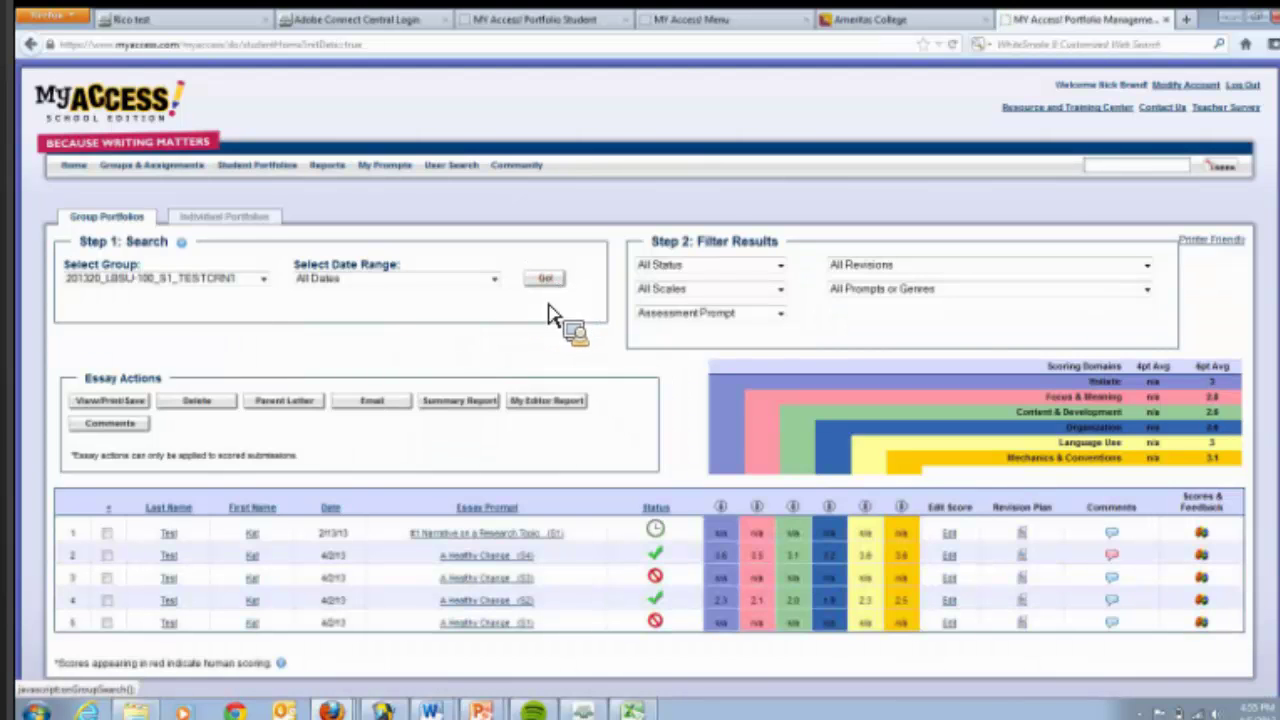
{"action": "scroll", "coordinate": [1278, 300], "scroll_direction": "down", "scroll_amount": 1}
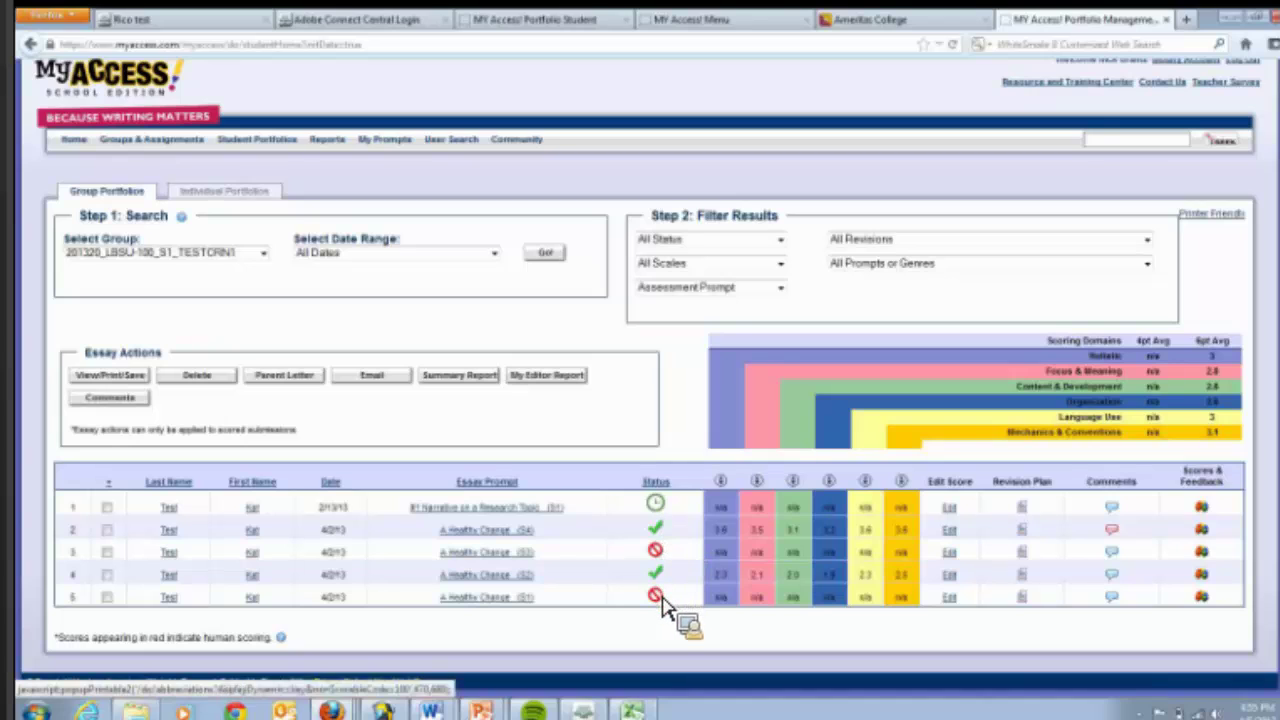
{"action": "mouse_move", "coordinate": [663, 603]}
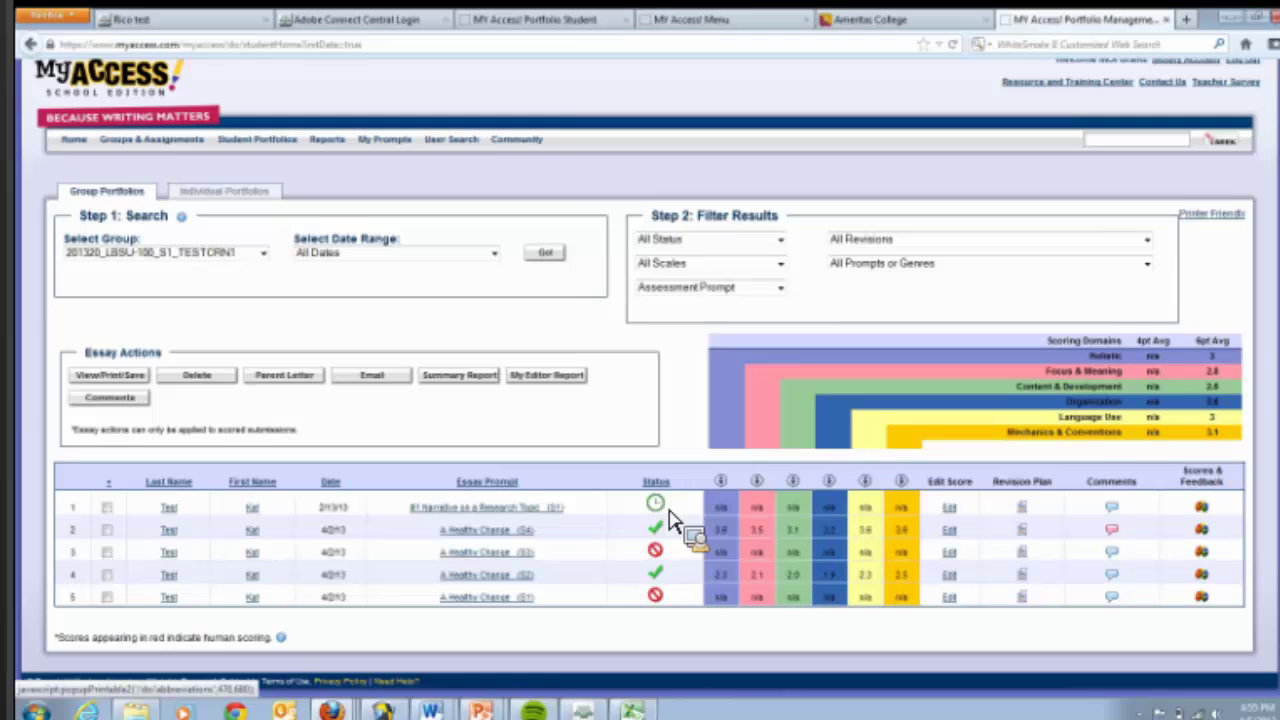
- View the key to the portfolio status symbols, then close it
{"action": "left_click", "coordinate": [669, 515]}
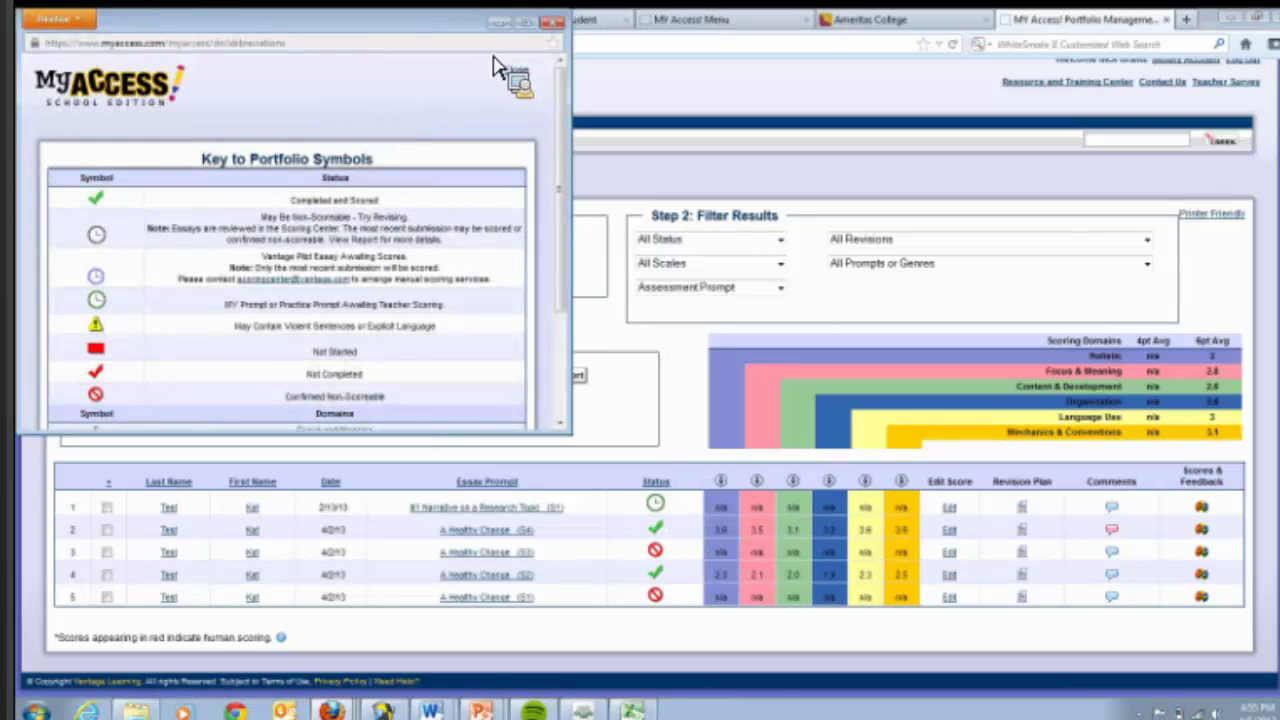
{"action": "left_click", "coordinate": [556, 22]}
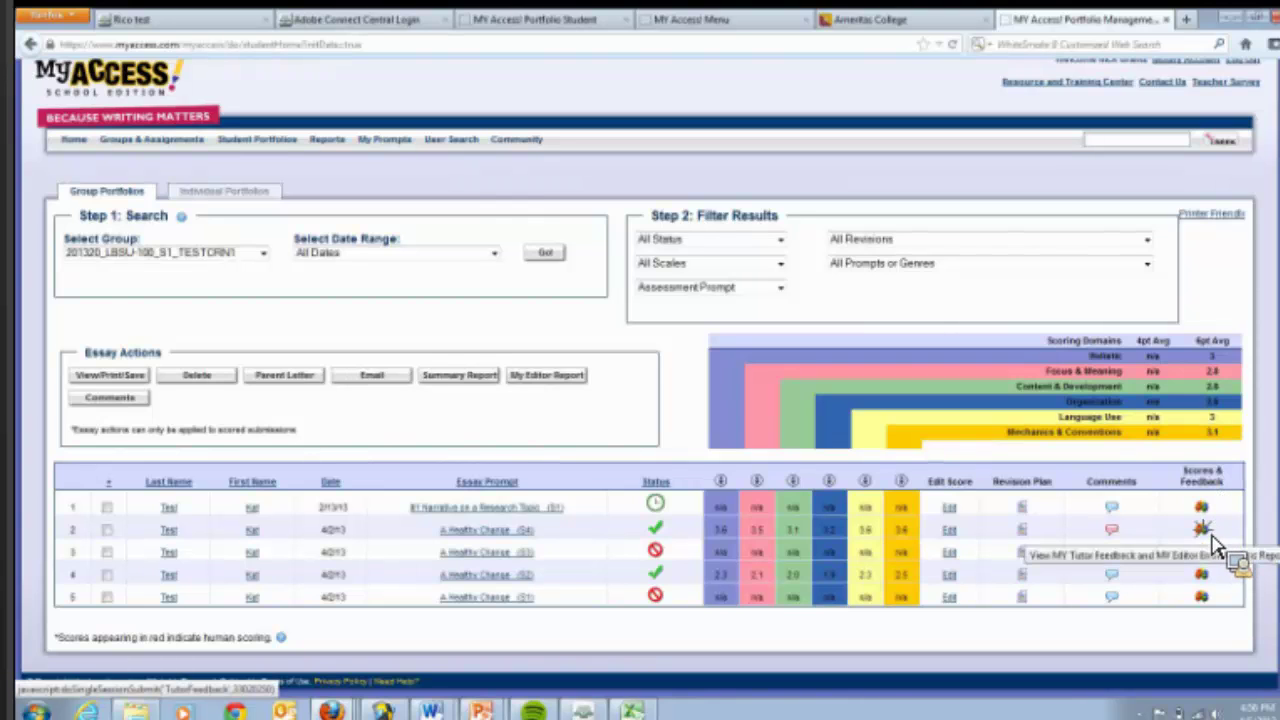
- Open Scores & Feedback for the 'A Healthy Change' (S4) essay and scroll the tutor chart
{"action": "left_click", "coordinate": [1208, 535]}
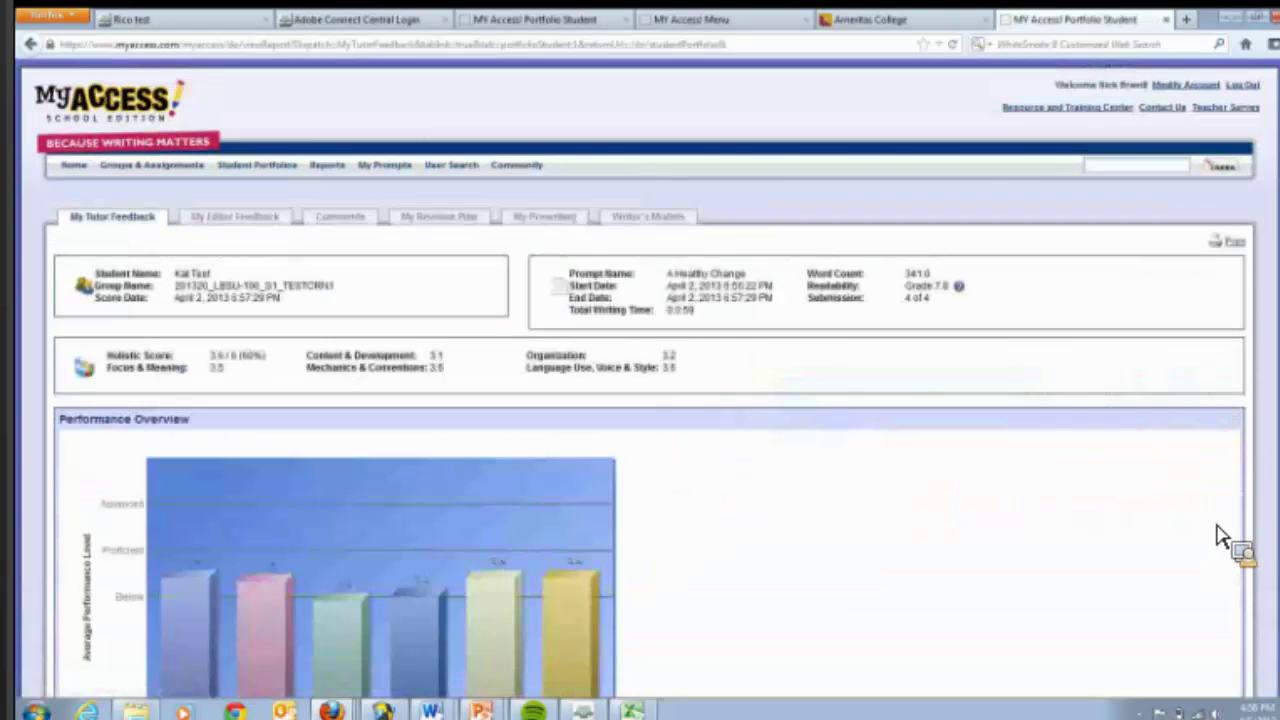
{"action": "scroll", "coordinate": [640, 400], "scroll_direction": "down", "scroll_amount": 3}
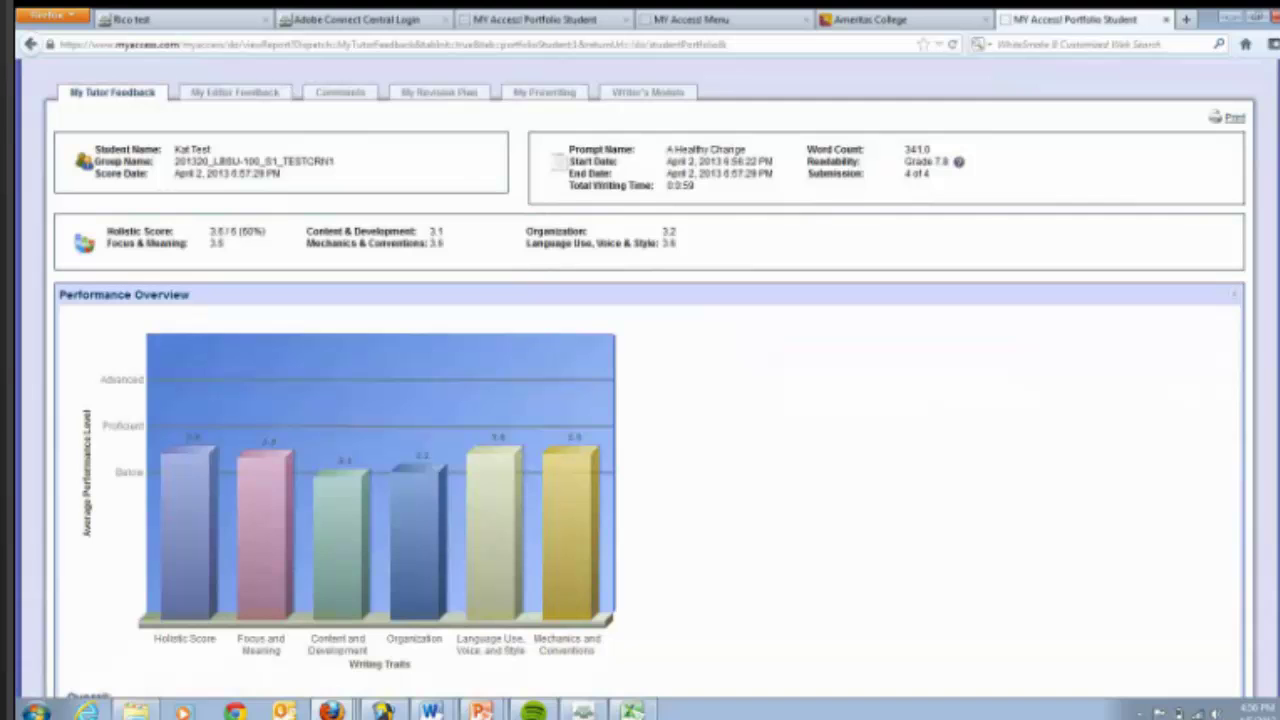
{"action": "scroll", "coordinate": [640, 400], "scroll_direction": "down", "scroll_amount": 5}
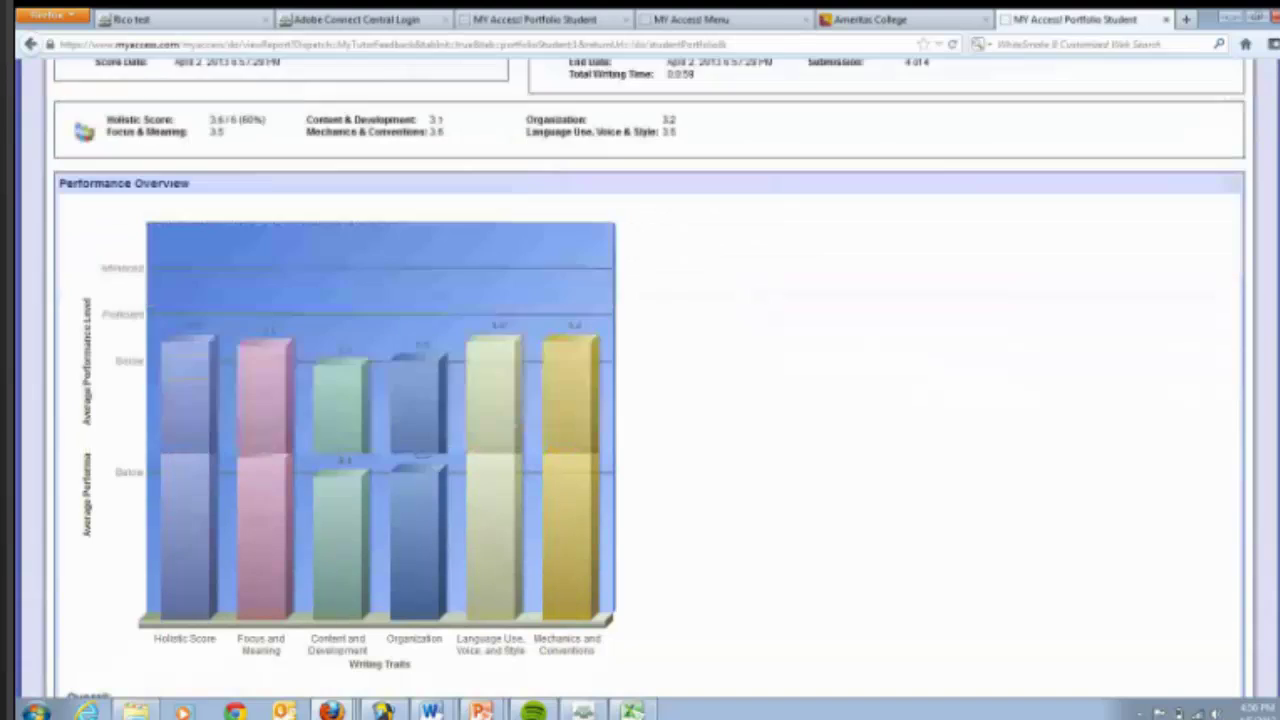
{"action": "scroll", "coordinate": [640, 400], "scroll_direction": "up", "scroll_amount": 8}
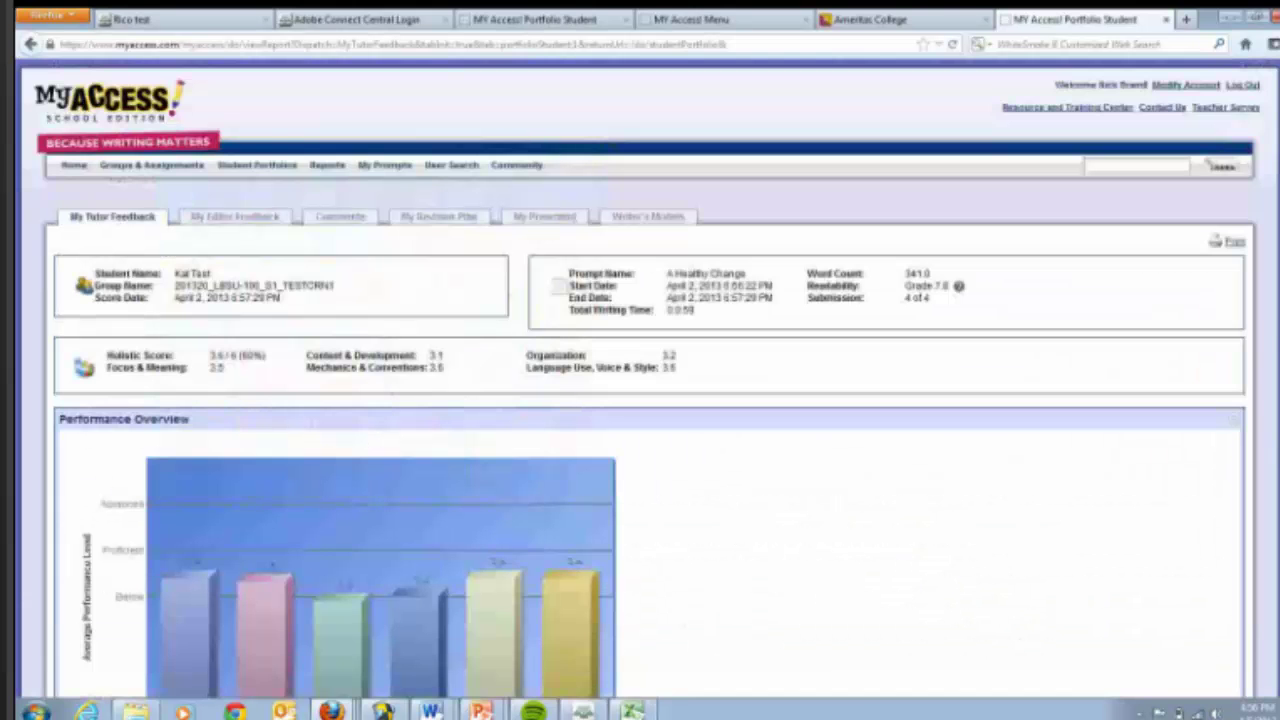
- Review My Editor Feedback: 4 mechanics, 2 style and 2 usage errors in the annotated essay
{"action": "left_click", "coordinate": [262, 229]}
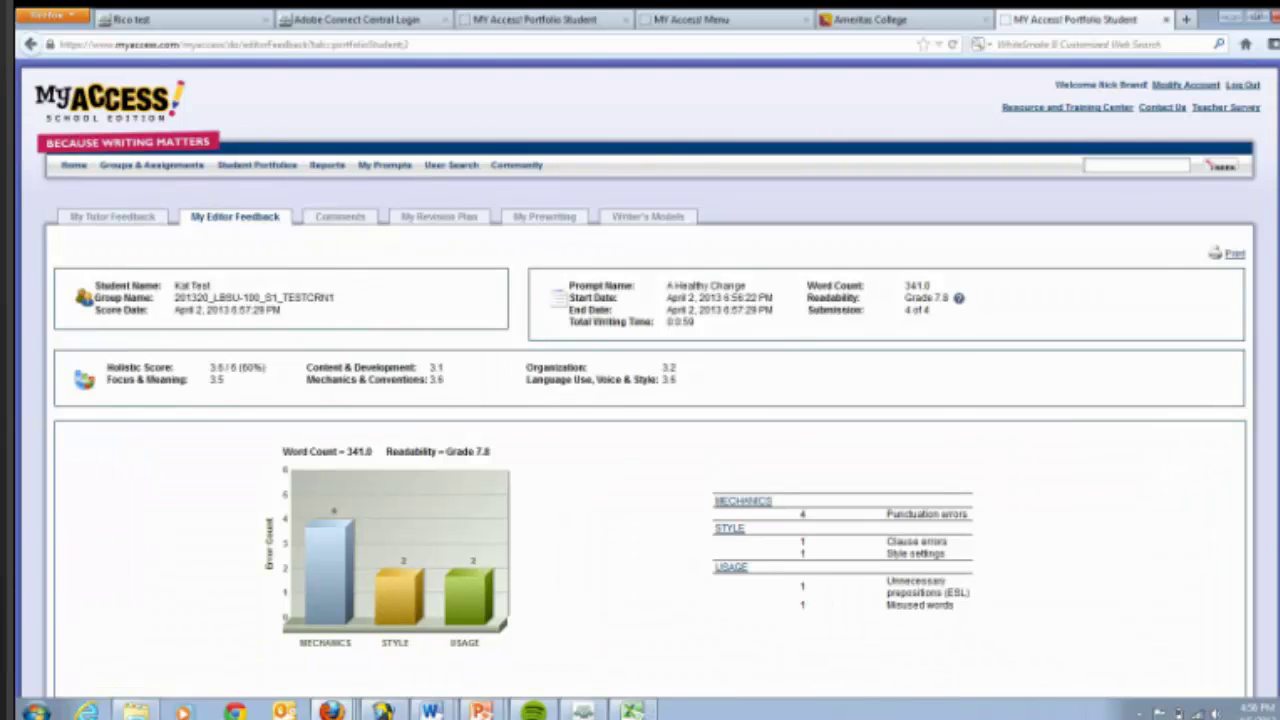
{"action": "scroll", "coordinate": [640, 400], "scroll_direction": "down", "scroll_amount": 4}
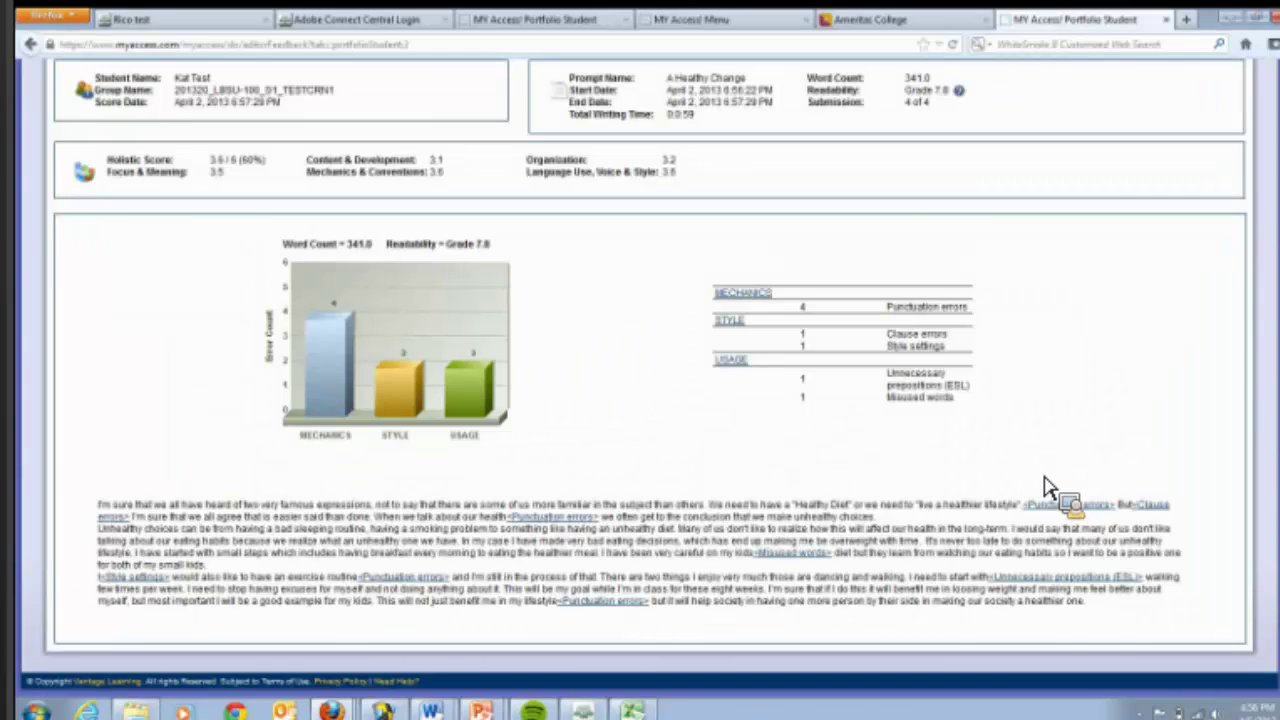
{"action": "scroll", "coordinate": [650, 373], "scroll_direction": "up", "scroll_amount": 1}
{"action": "scroll", "coordinate": [650, 373], "scroll_direction": "up", "scroll_amount": 2}
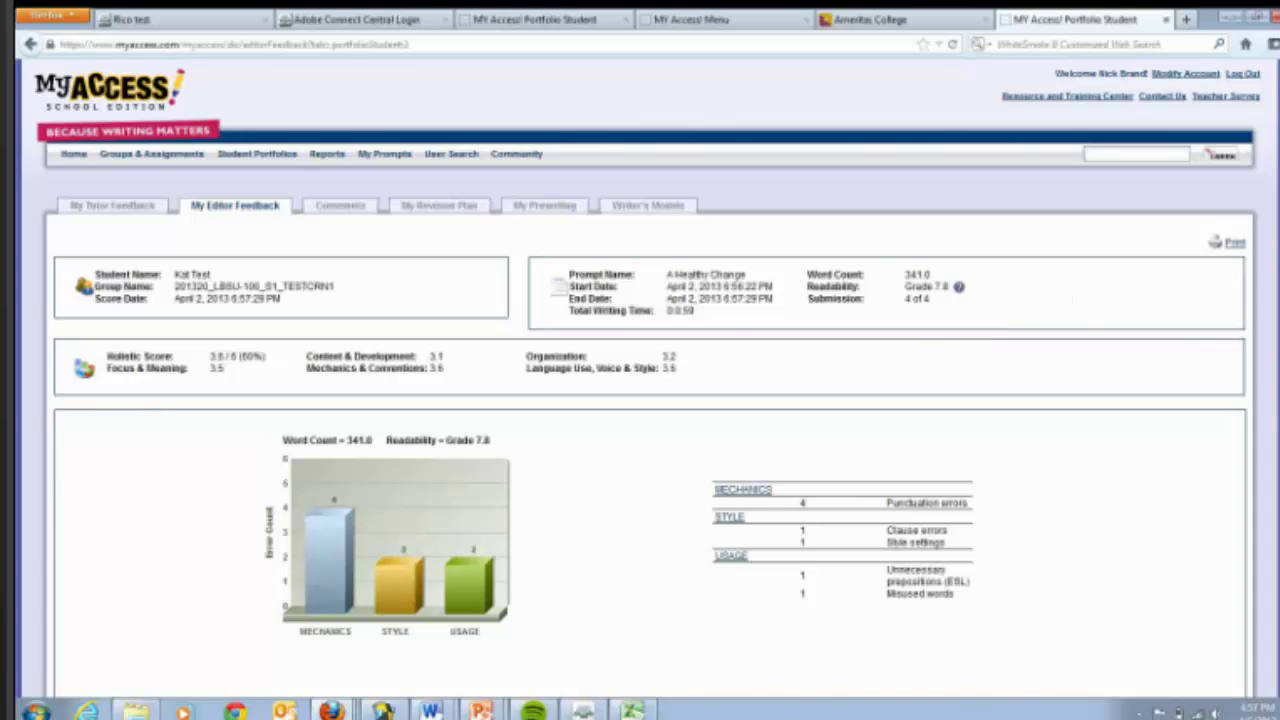
{"action": "scroll", "coordinate": [640, 400], "scroll_direction": "down", "scroll_amount": 4}
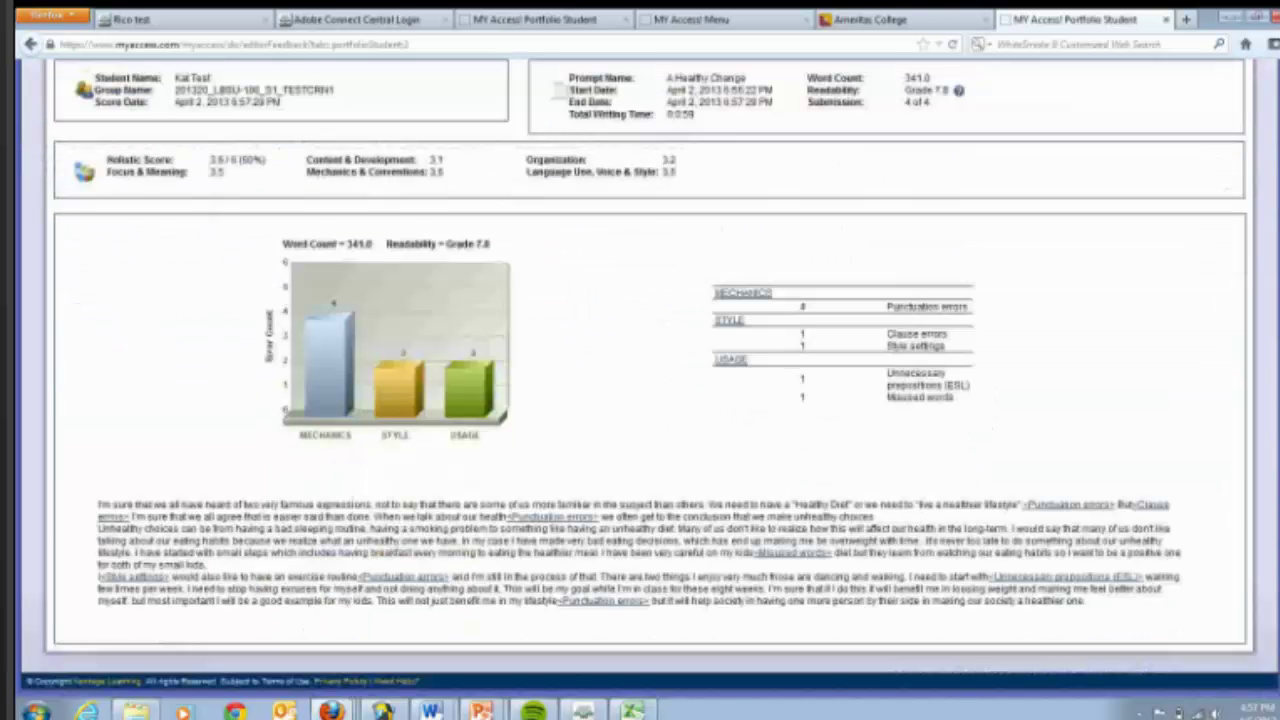
{"action": "scroll", "coordinate": [640, 400], "scroll_direction": "up", "scroll_amount": 2}
{"action": "scroll", "coordinate": [640, 400], "scroll_direction": "up", "scroll_amount": 2}
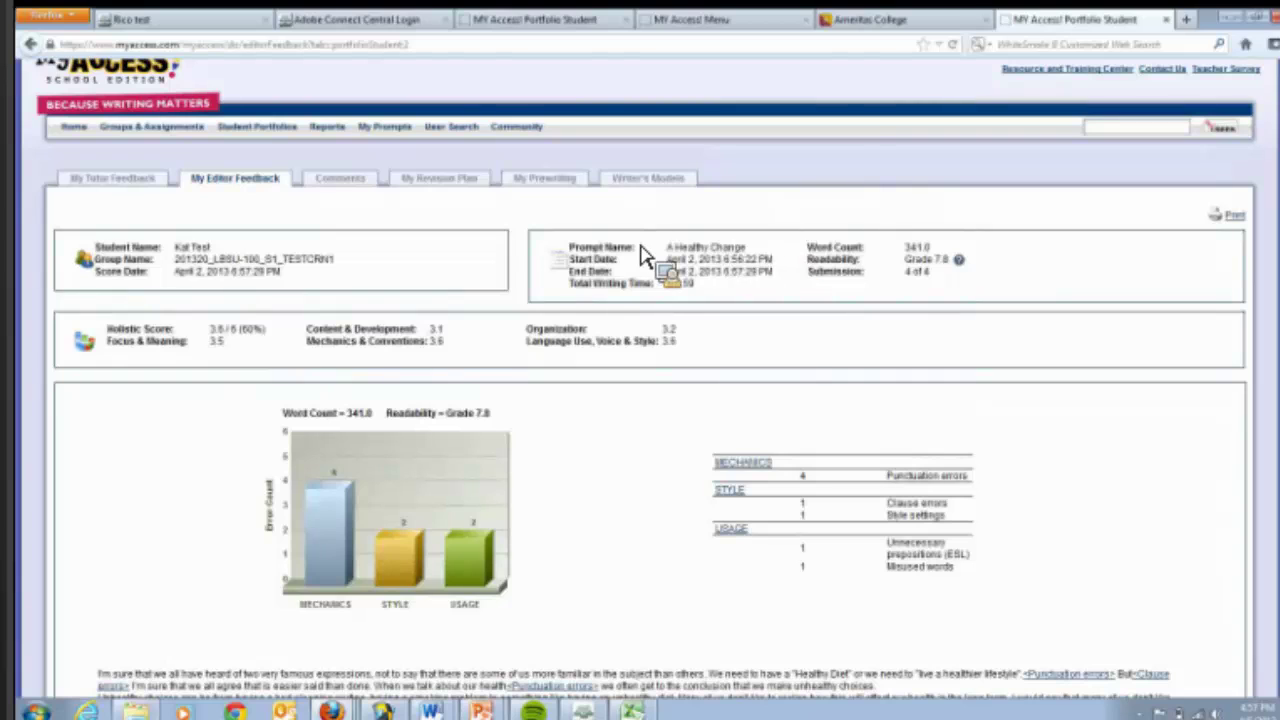
- Show the essay's Comments page, scrolled down to the Embedded Comments section
{"action": "left_click", "coordinate": [355, 195]}
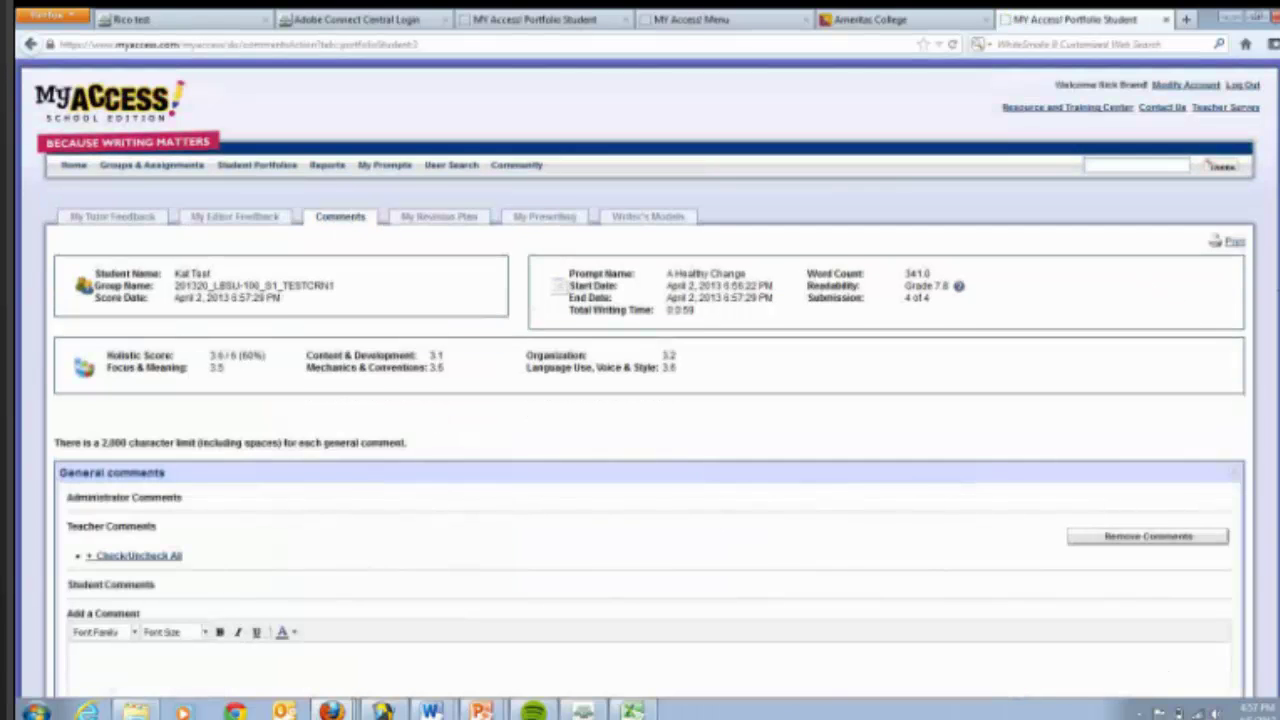
{"action": "scroll", "coordinate": [640, 400], "scroll_direction": "down", "scroll_amount": 2}
{"action": "scroll", "coordinate": [640, 400], "scroll_direction": "down", "scroll_amount": 5}
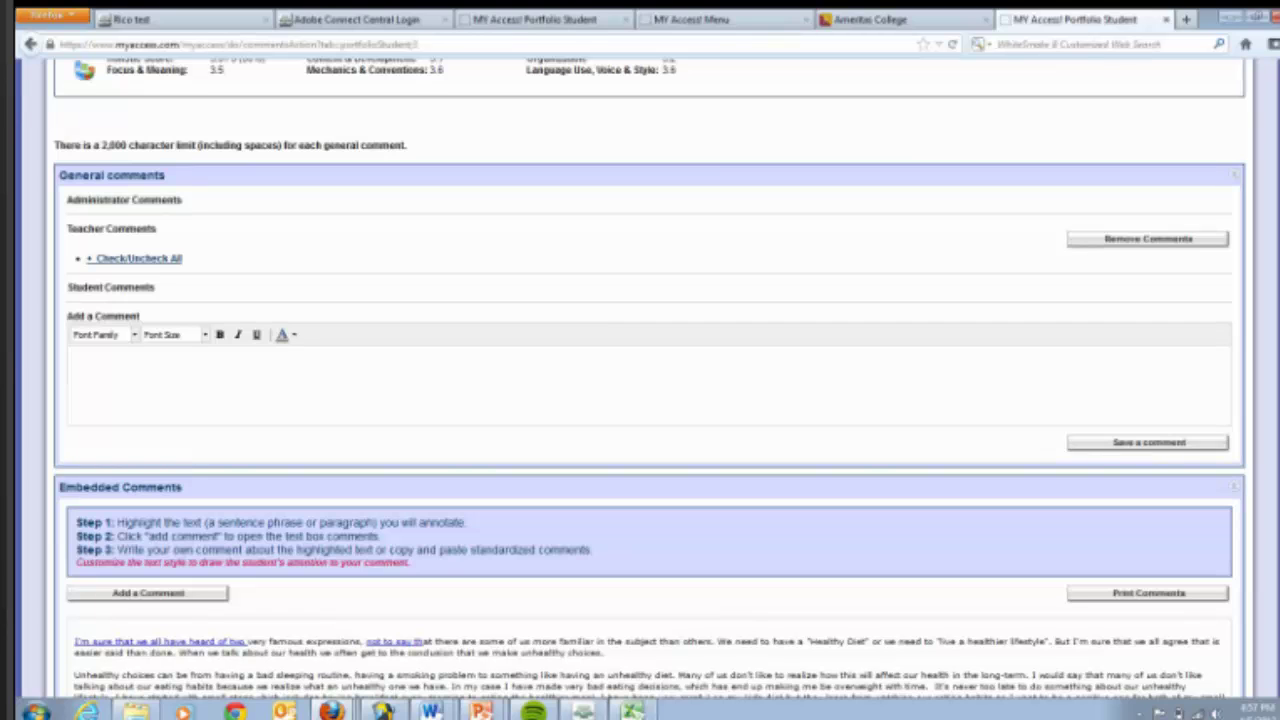
{"action": "scroll", "coordinate": [640, 400], "scroll_direction": "down", "scroll_amount": 3}
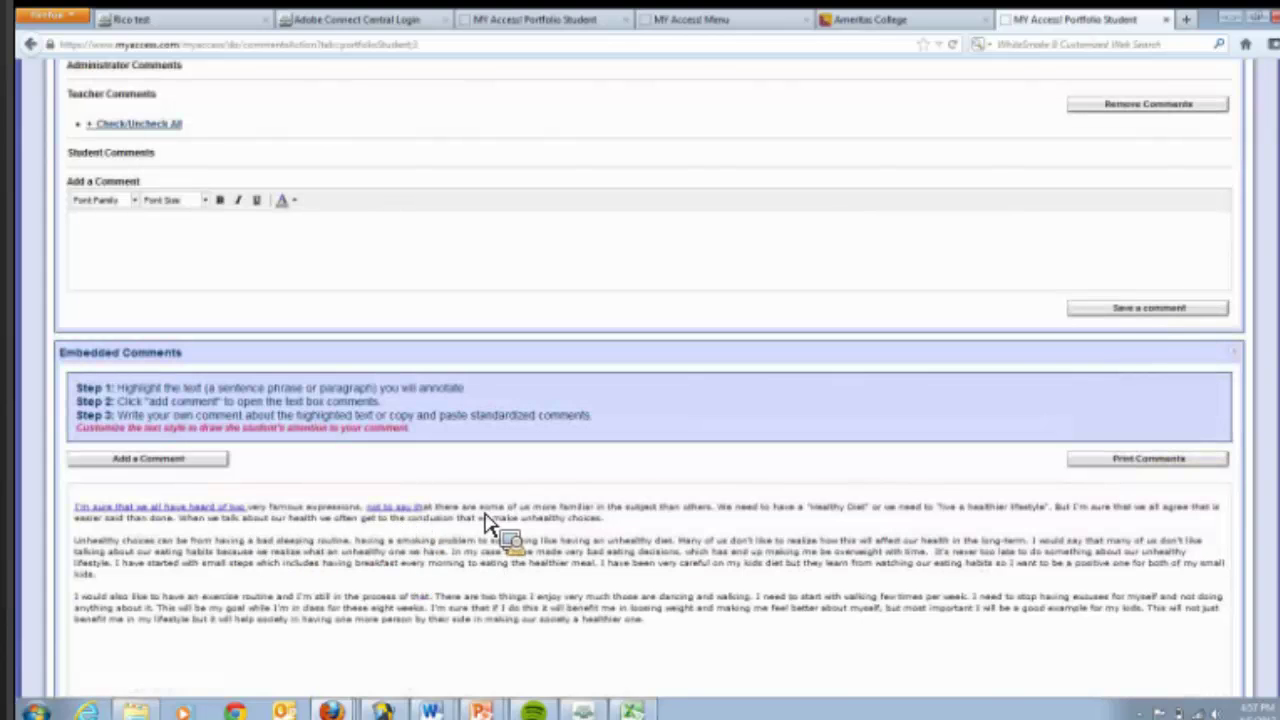
- Highlight a phrase in the essay's first line and save the embedded comment 'comment' on it
{"action": "left_click_drag", "start_coordinate": [479, 507], "coordinate": [548, 525]}
{"action": "left_click", "coordinate": [229, 462]}
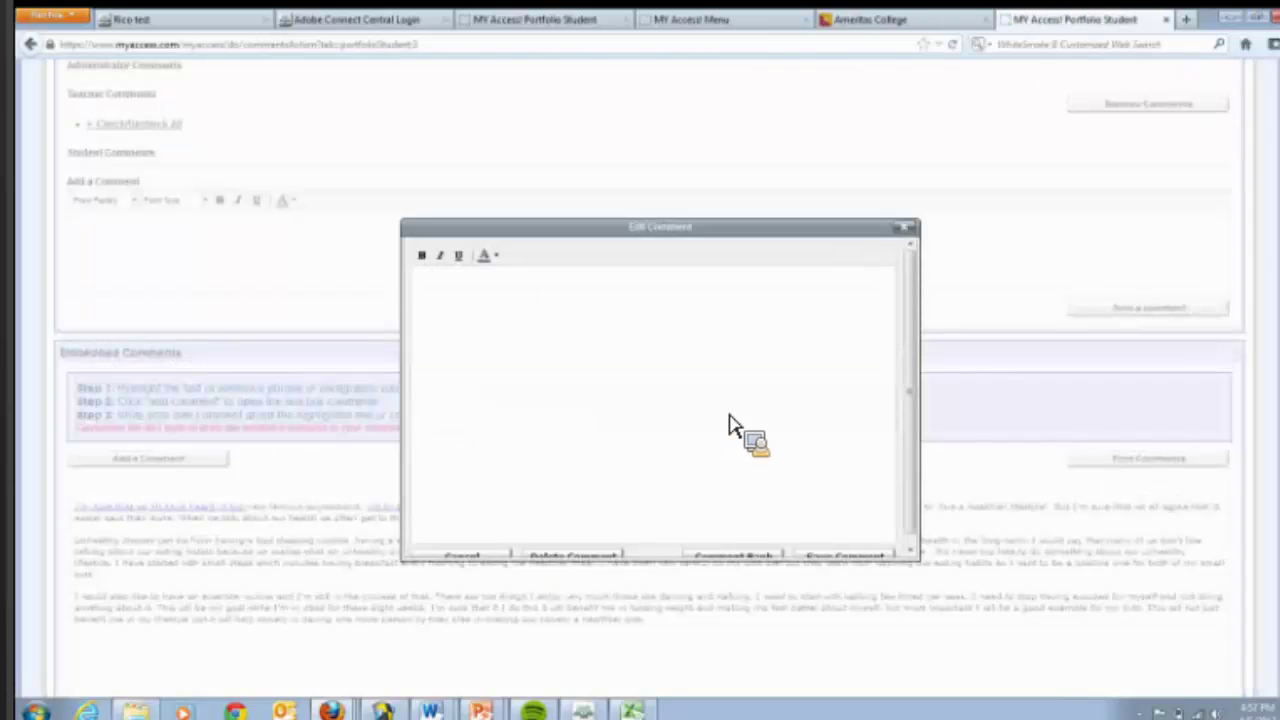
{"action": "type", "text": "comment"}
{"action": "scroll", "coordinate": [905, 385], "scroll_direction": "down", "scroll_amount": 1}
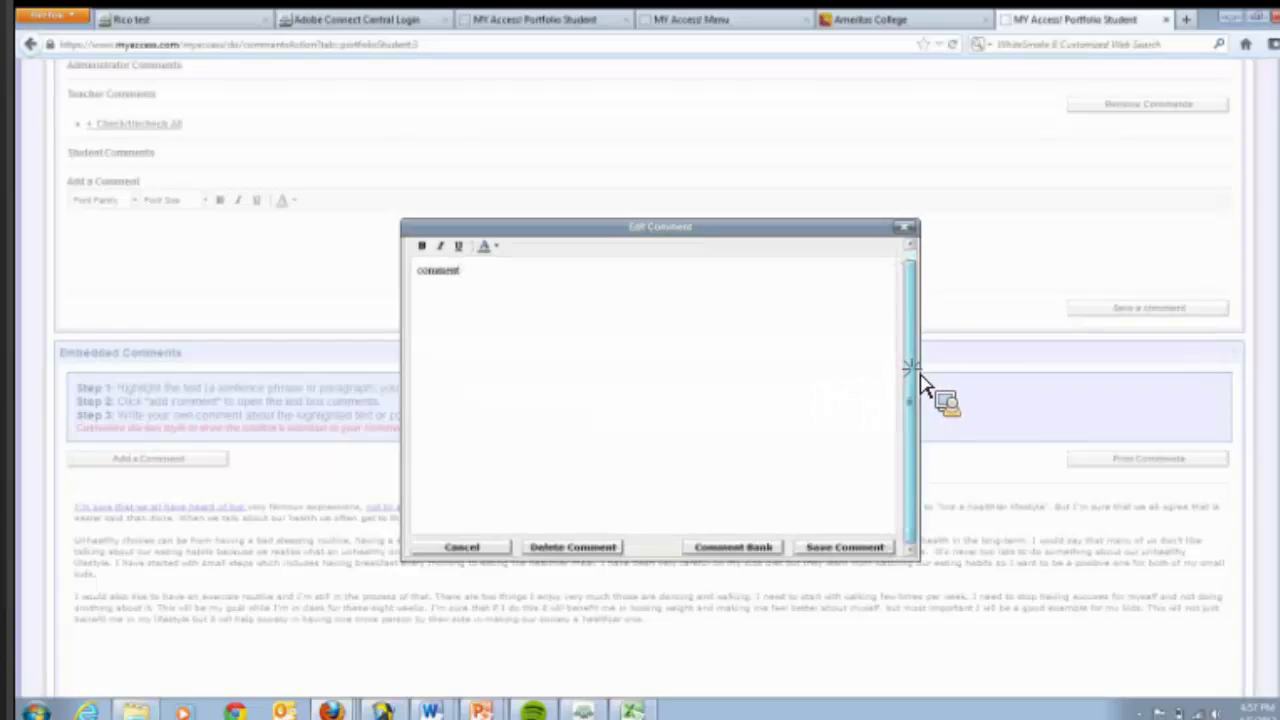
{"action": "left_click", "coordinate": [831, 555]}
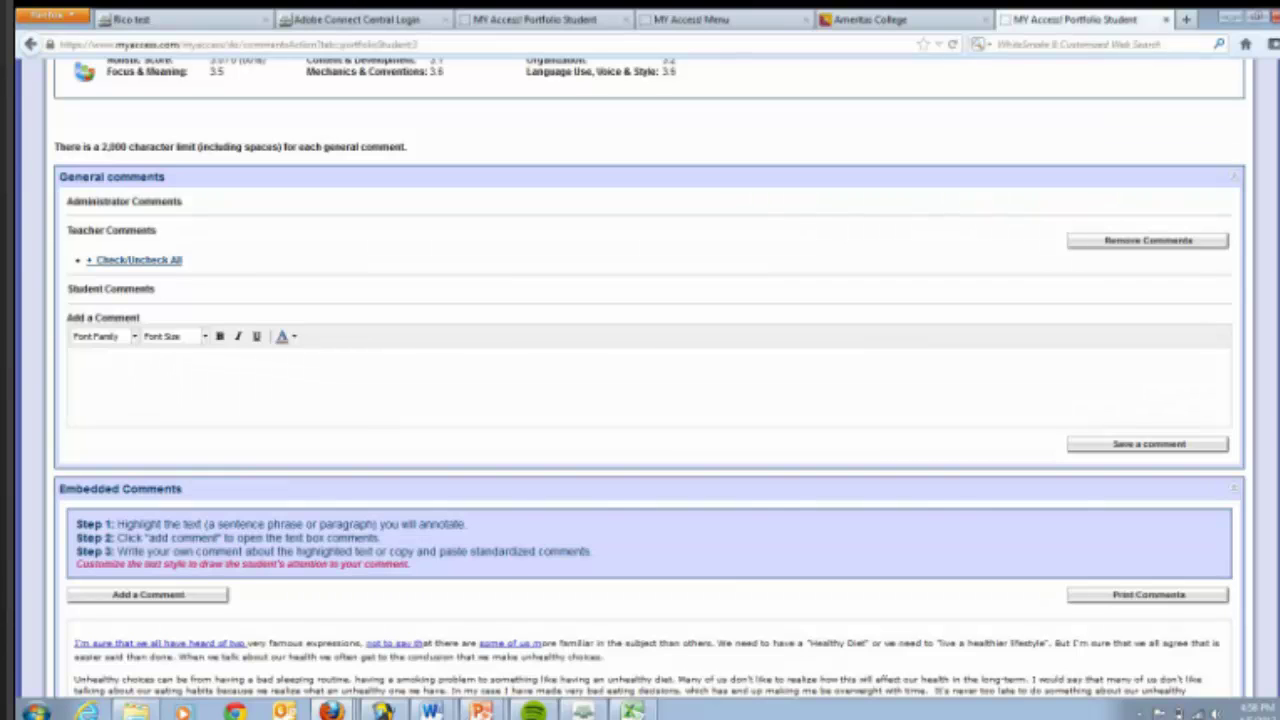
{"action": "scroll", "coordinate": [1272, 208], "scroll_direction": "up", "scroll_amount": 5}
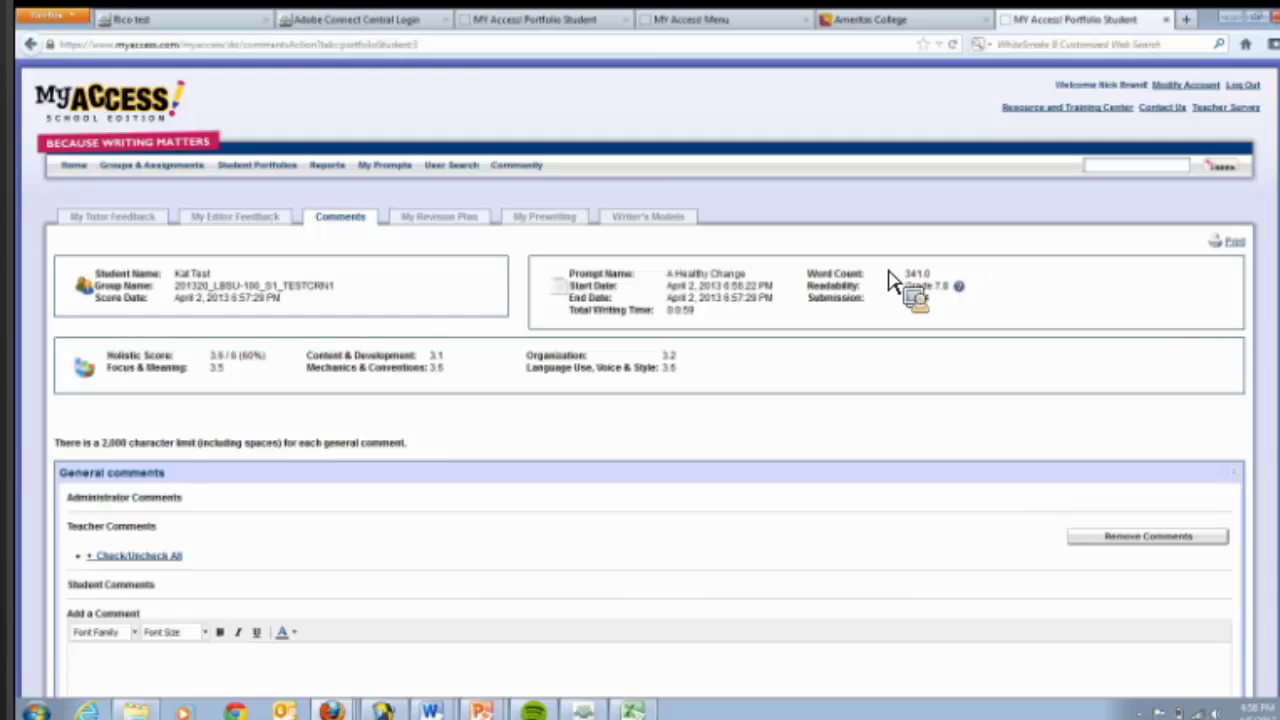
- Go back to the MY Access! home menu from the essay's comments
{"action": "left_click", "coordinate": [84, 175]}
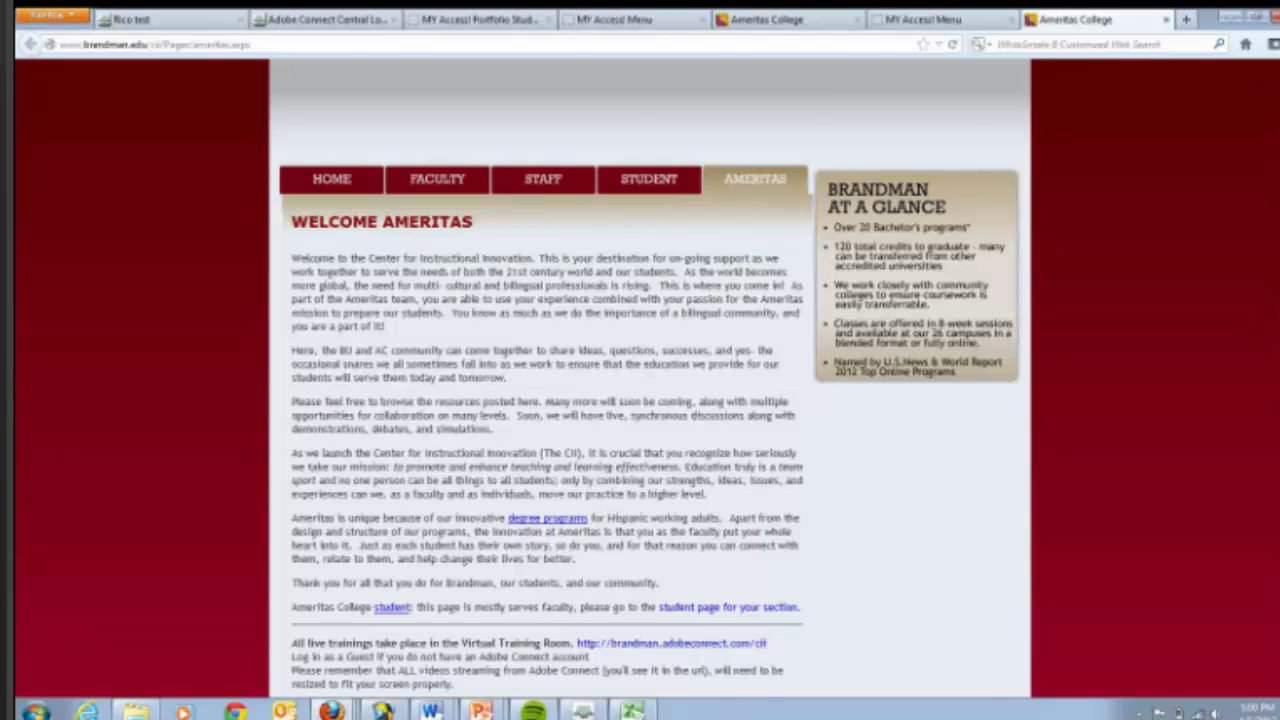
- Scroll the Ameritas page down to the Technical Skills My Access links and guides
{"action": "scroll", "coordinate": [650, 380], "scroll_direction": "down", "scroll_amount": 10}
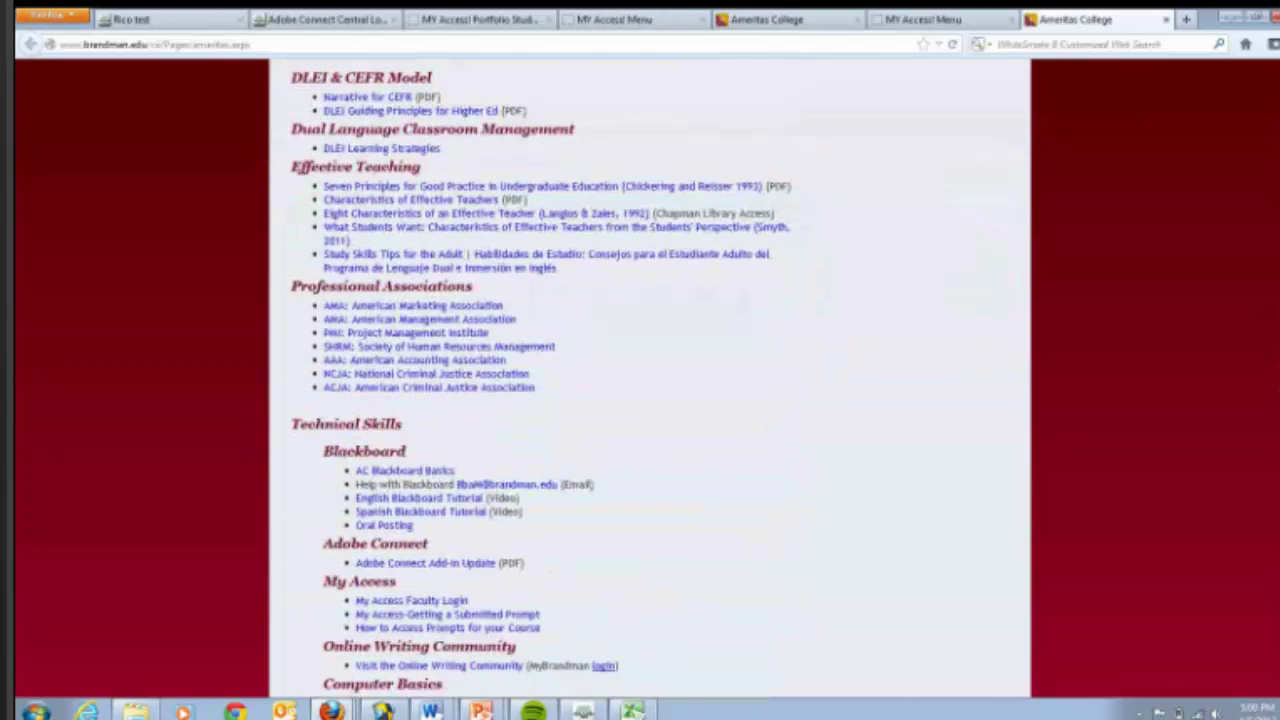
{"action": "scroll", "coordinate": [650, 380], "scroll_direction": "down", "scroll_amount": 2}
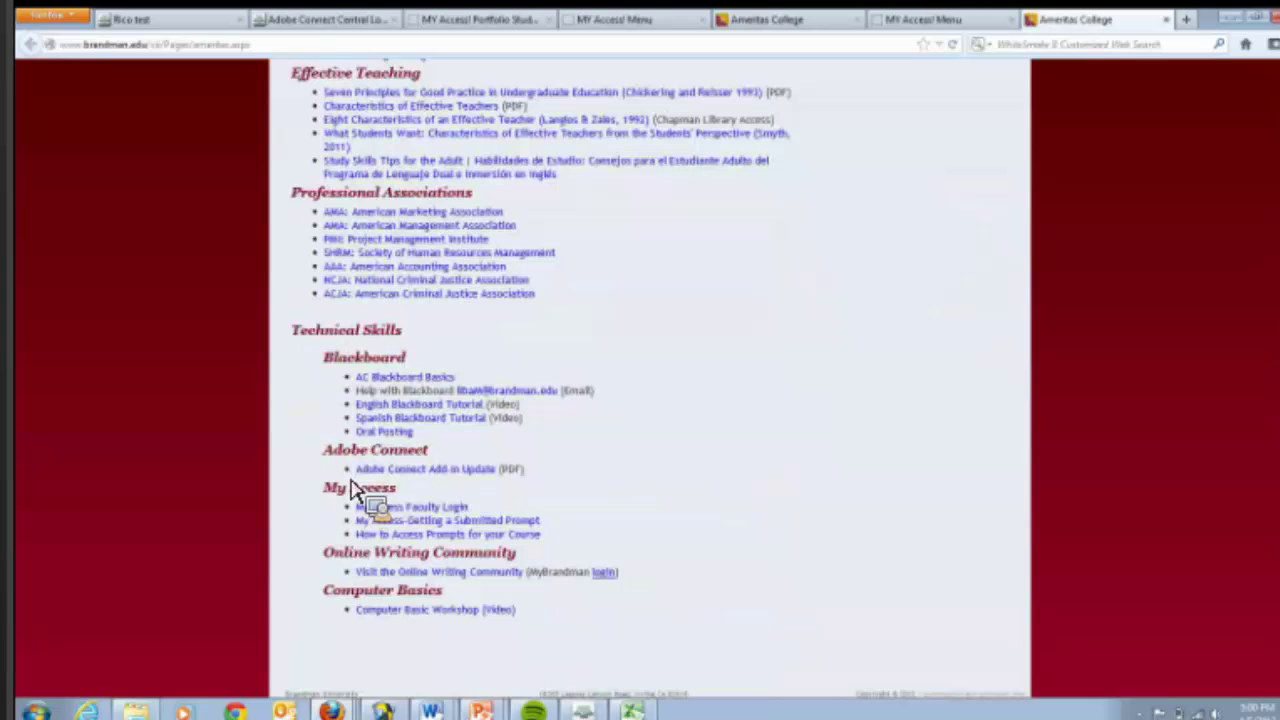